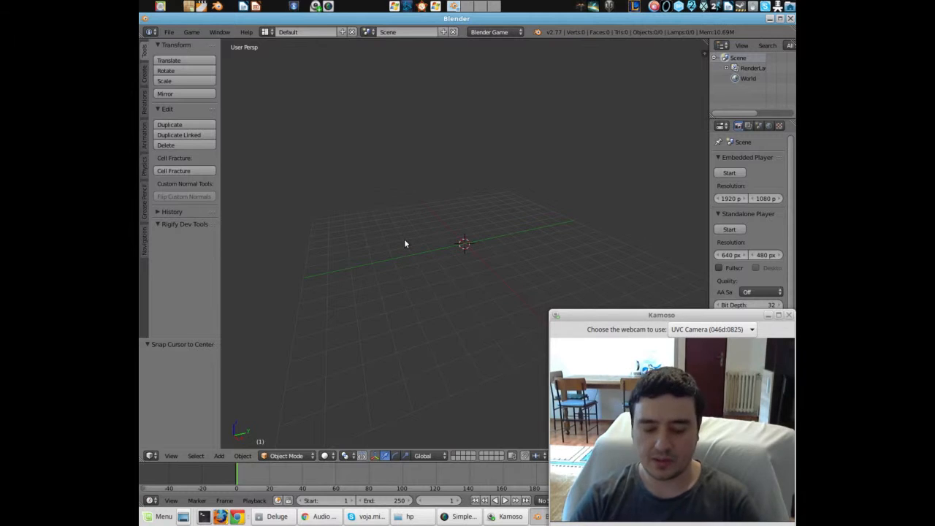
- Add a mesh plane at the scene origin and scale it up by about 8.68 as the floor
key("space")
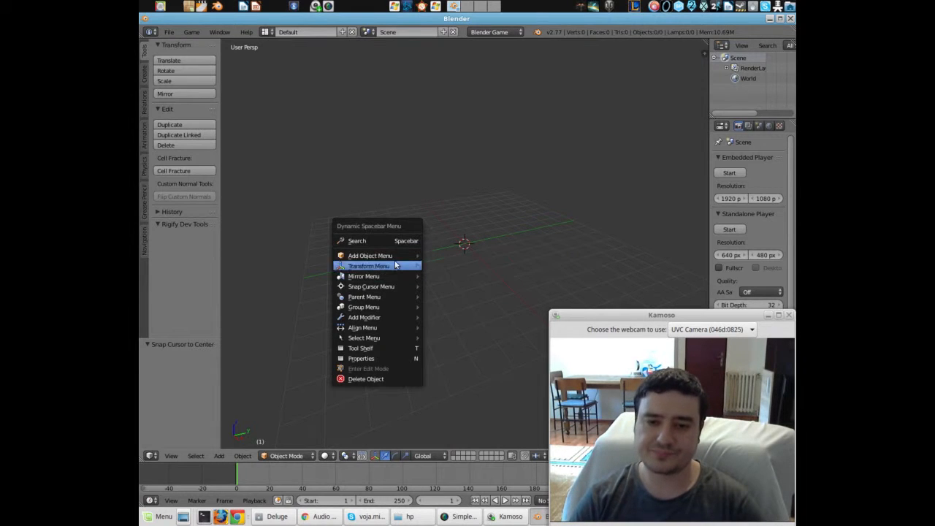
mouse_move(399, 255)
mouse_move(450, 256)
left_click(527, 254)
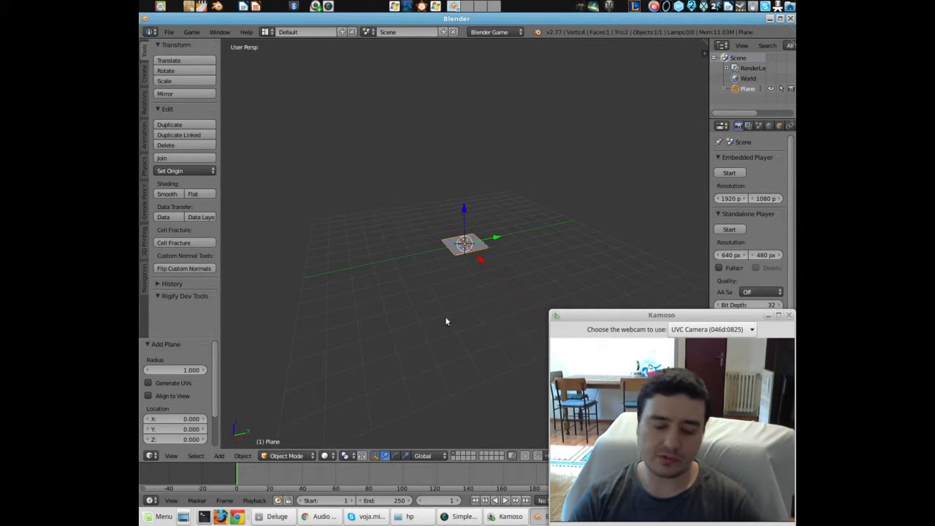
key("s")
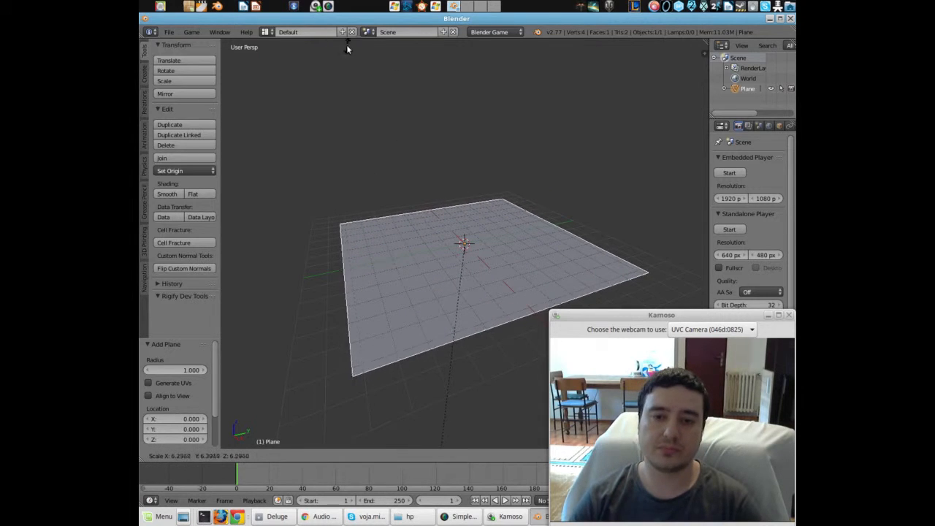
left_click(356, 437)
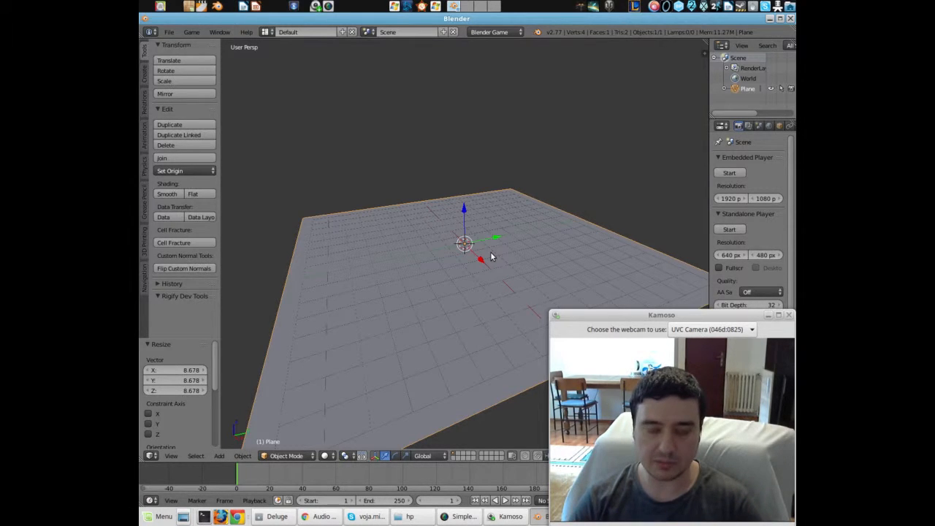
- Add a cube, raise it about 1.09 units and move it about 6.96 units along negative Y
key("space")
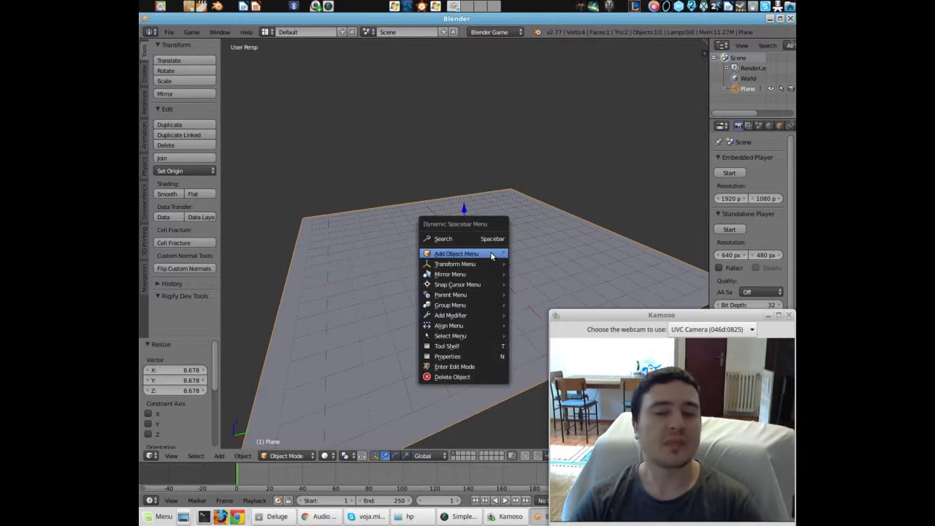
mouse_move(490, 252)
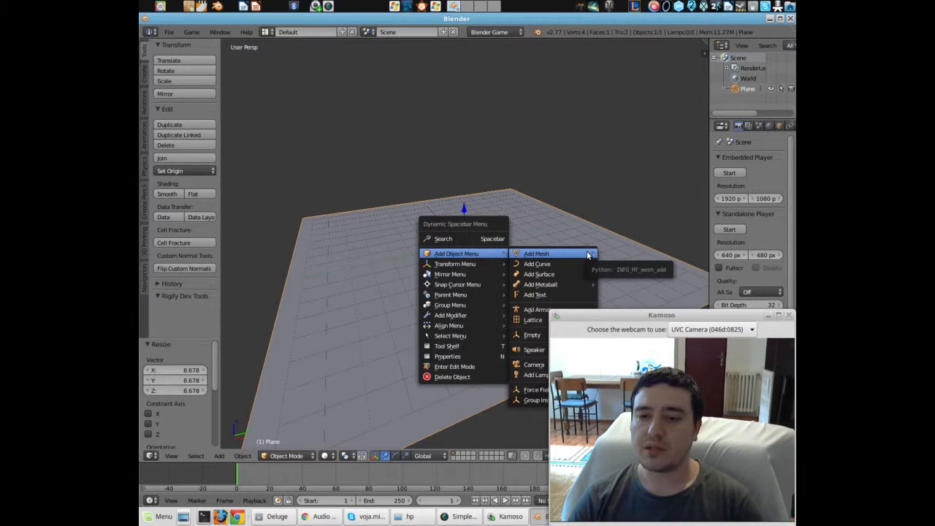
mouse_move(588, 255)
left_click(622, 264)
left_click_drag(463, 210, 465, 192)
left_click_drag(495, 223, 354, 258)
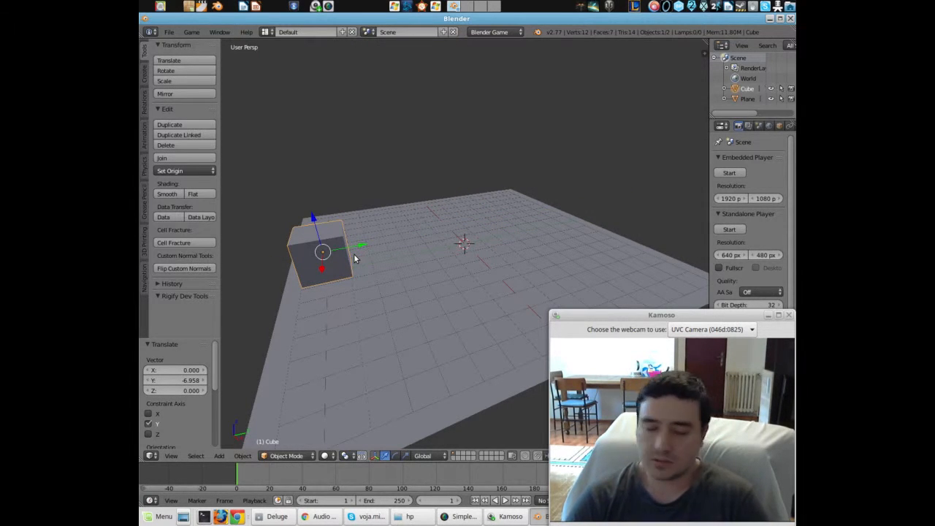
- Add a second cube and move it about 5.79 units along positive Y, opposite the first cube
key("space")
mouse_move(354, 258)
mouse_move(389, 258)
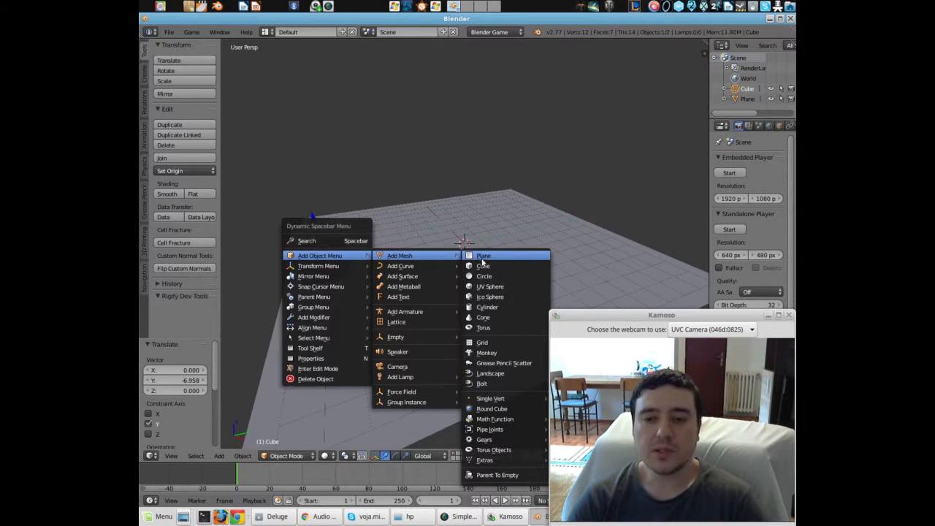
left_click(482, 266)
key("g")
key("y")
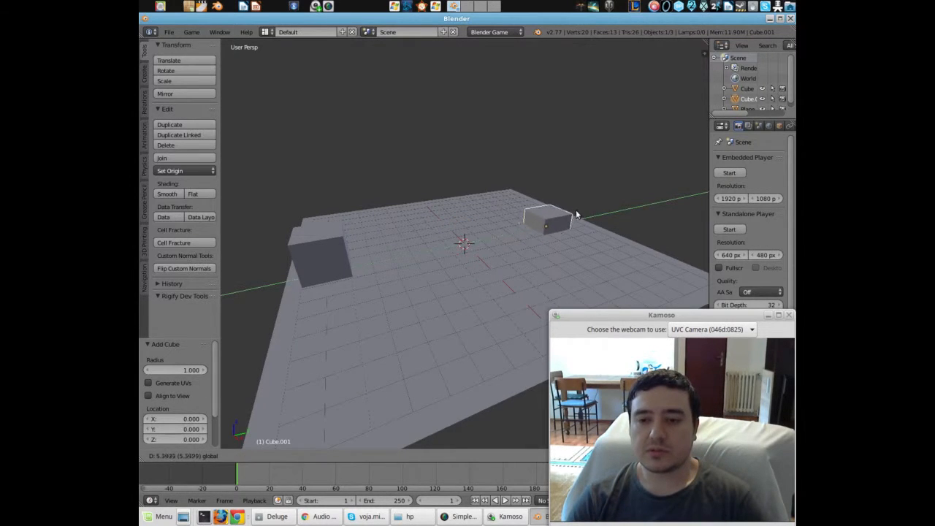
left_click(575, 216)
- Raise the second cube along Z to a height of about 1.44 units above the plane
key("g")
key("z")
left_click(563, 187)
key("g")
key("z")
left_click(569, 202)
- Add a third cube at the plane's centre, raised about 1.36 units and enlarged by a factor of about 1.31
key("space")
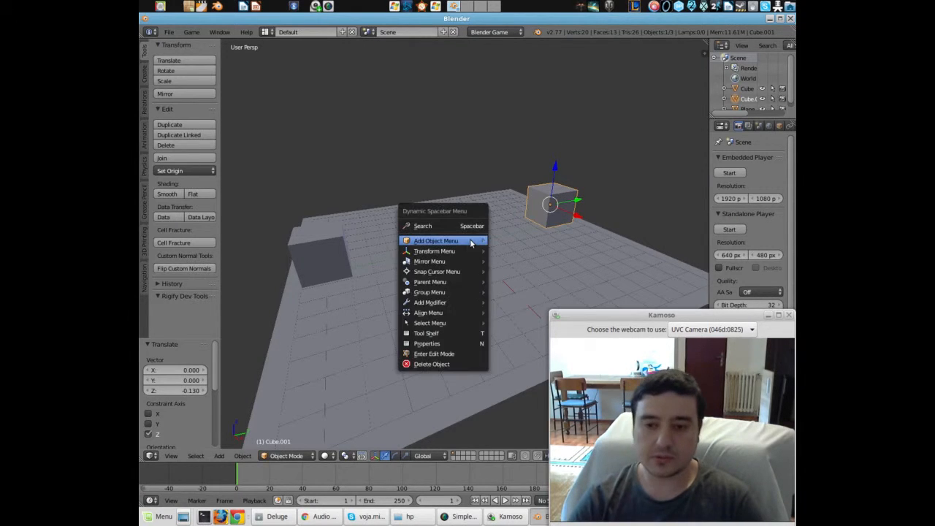
mouse_move(472, 243)
mouse_move(513, 244)
left_click(594, 252)
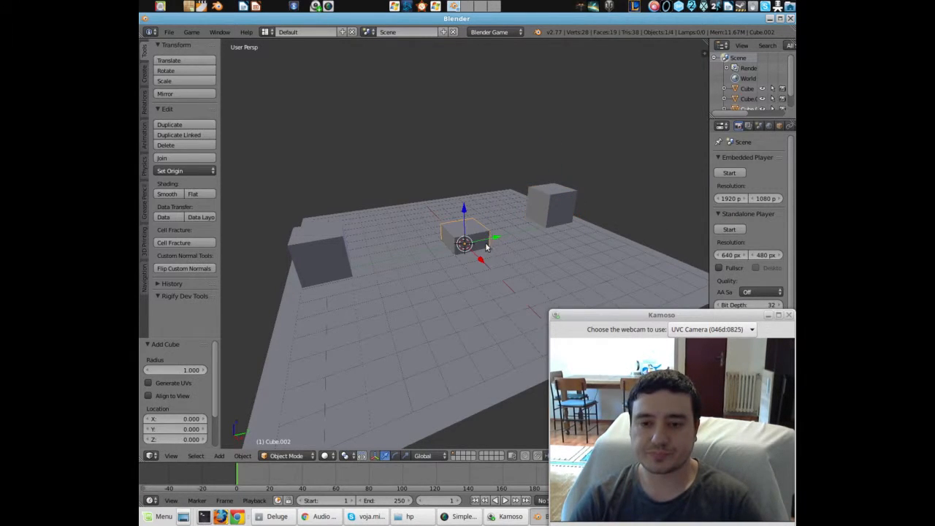
key("g")
key("z")
left_click(463, 182)
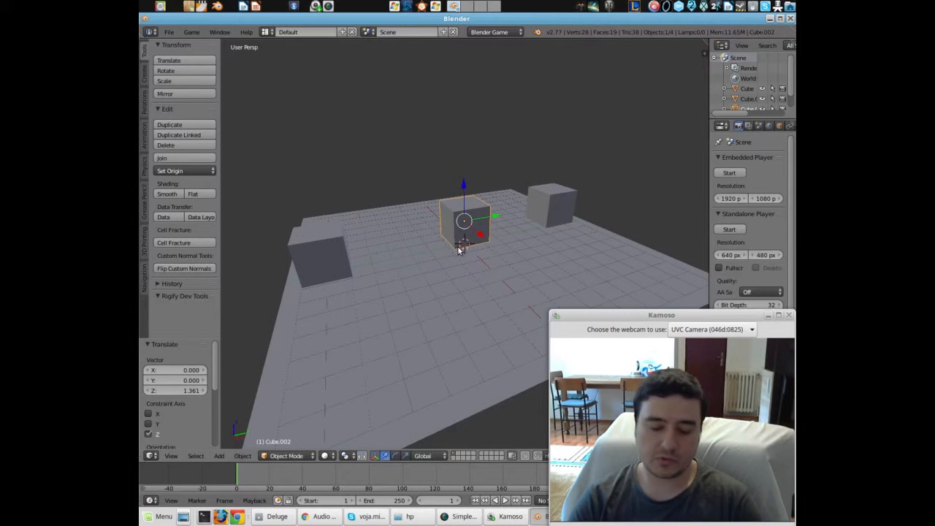
key("s")
left_click(456, 276)
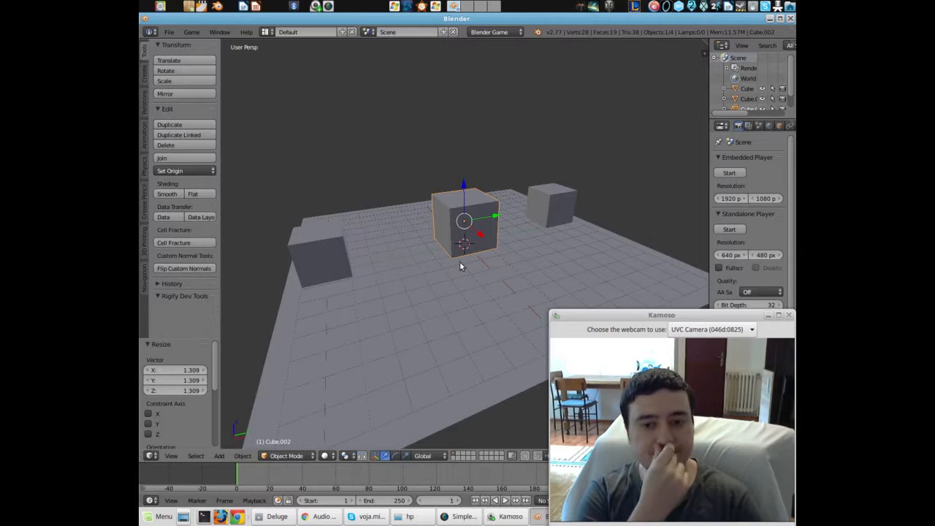
- Select the cube at the negative Y end of the plane and widen the properties editor
middle_click_drag(492, 272, 473, 278)
right_click(320, 238)
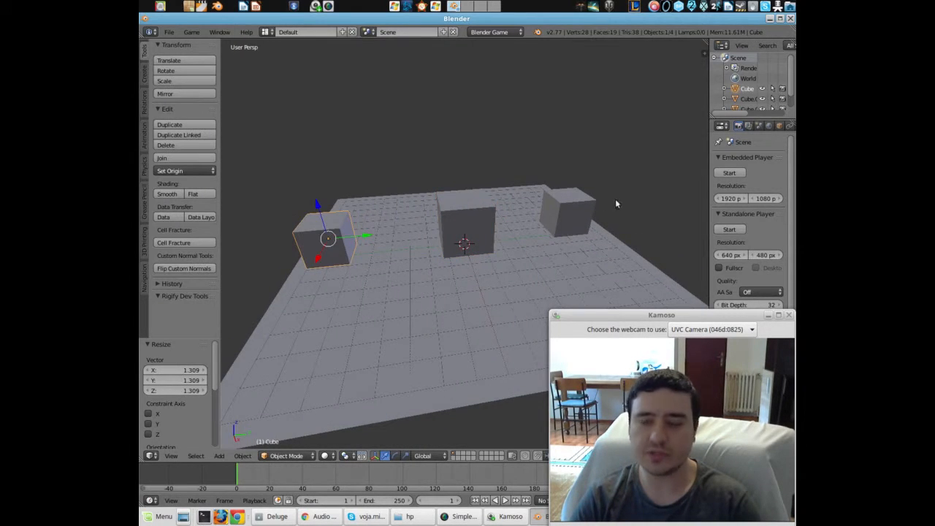
left_click(711, 155)
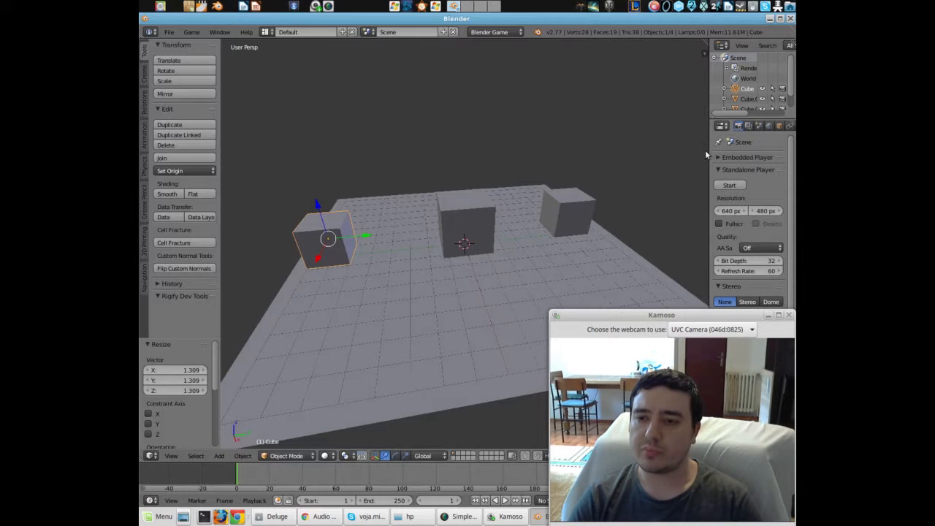
left_click(710, 155)
left_click_drag(709, 151, 618, 151)
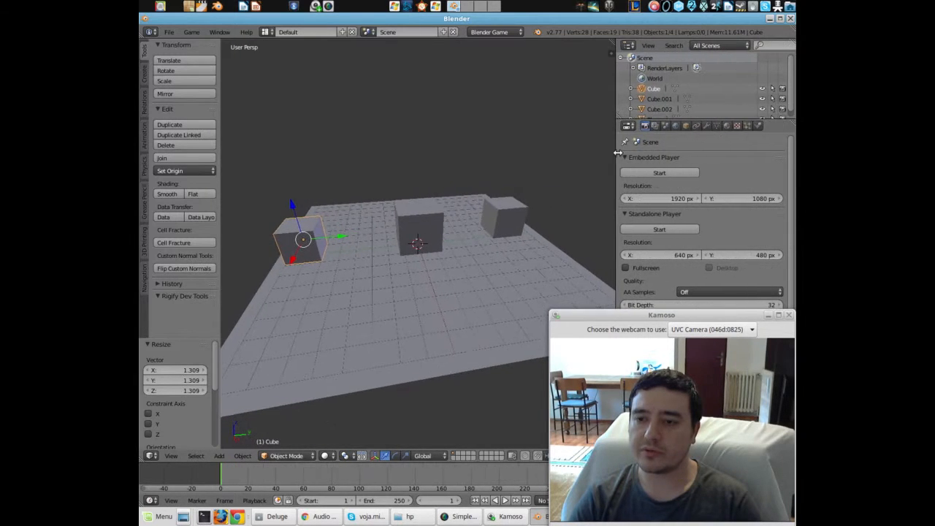
- Give the selected cube a new material with a blue diffuse colour
left_click(727, 126)
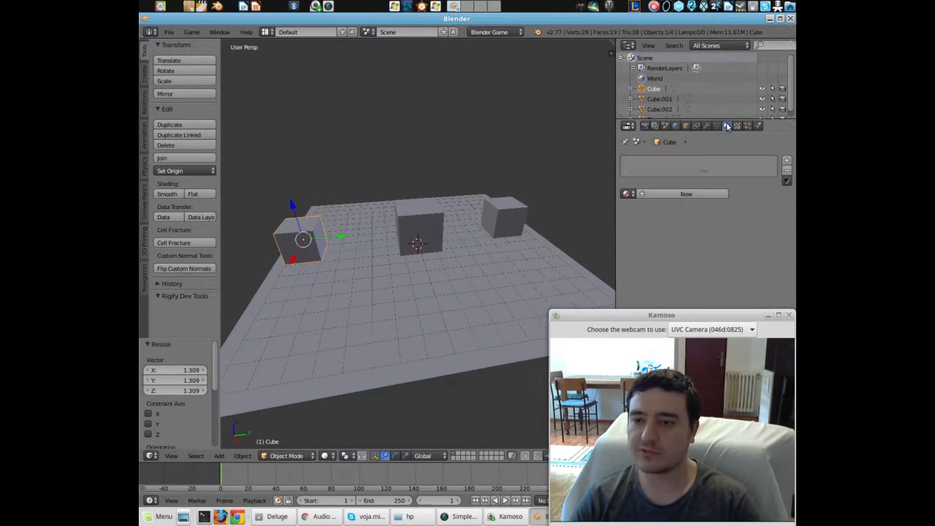
left_click(684, 193)
scroll(672, 204, "down", 3)
left_click(663, 217)
left_click_drag(661, 107, 668, 95)
- Give the cube at the positive Y end a new material with a red diffuse colour
right_click(508, 216)
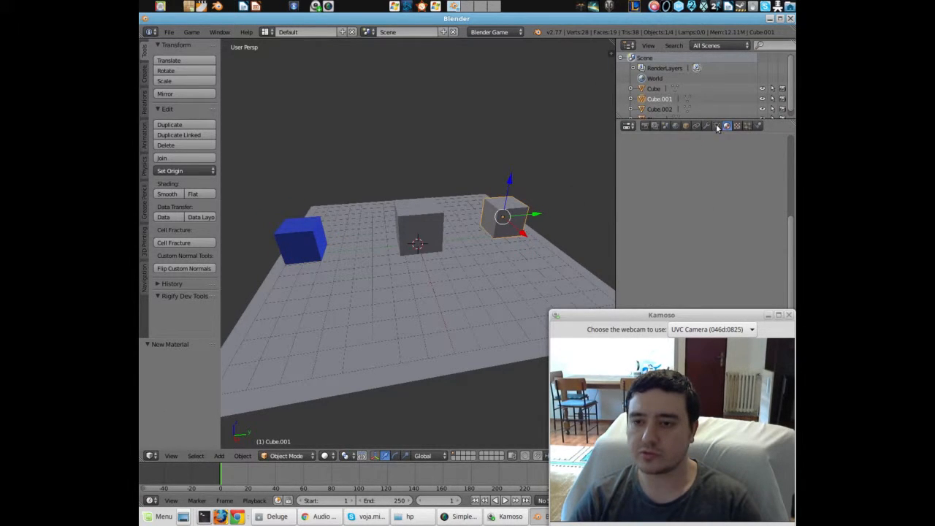
left_click(688, 155)
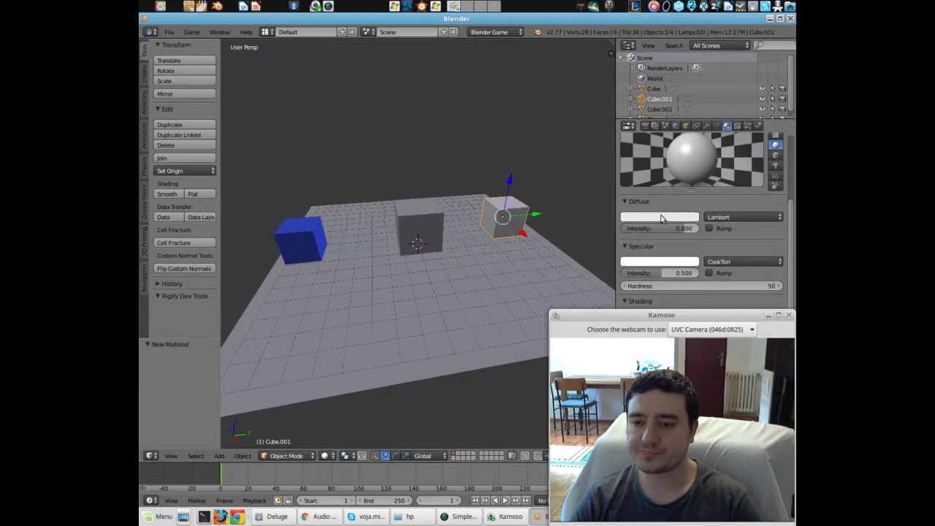
left_click(662, 219)
left_click(653, 145)
- Set the grey middle cube's physics type to Sensor and enable collision bounds on the grey, red and blue cubes
right_click(431, 222)
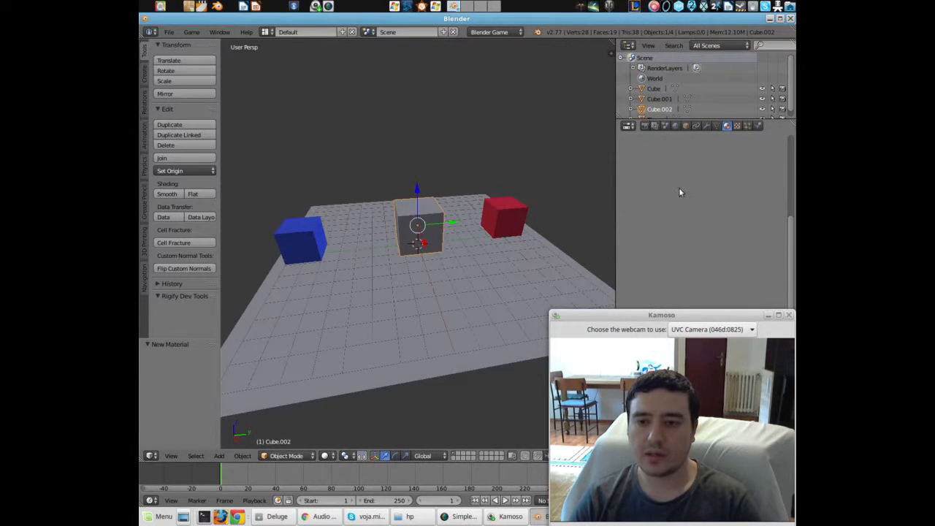
left_click(759, 125)
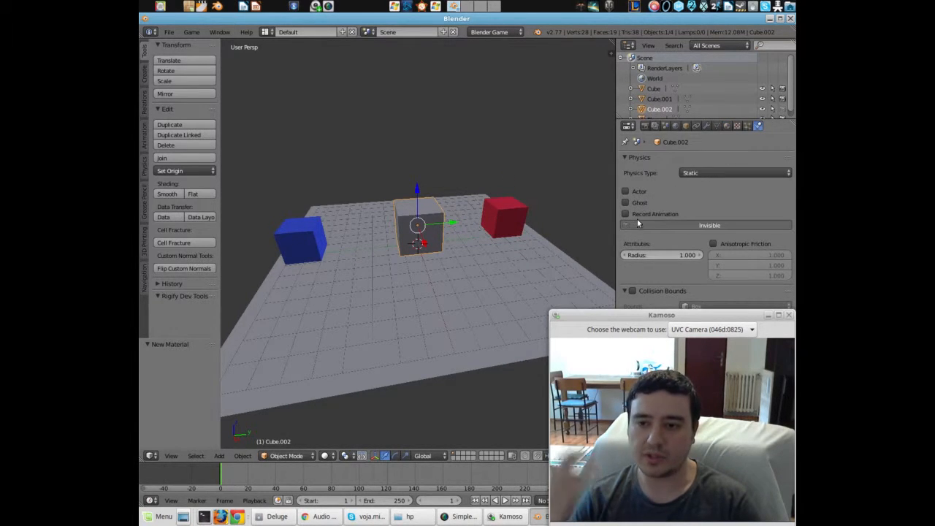
left_click(699, 172)
left_click(706, 93)
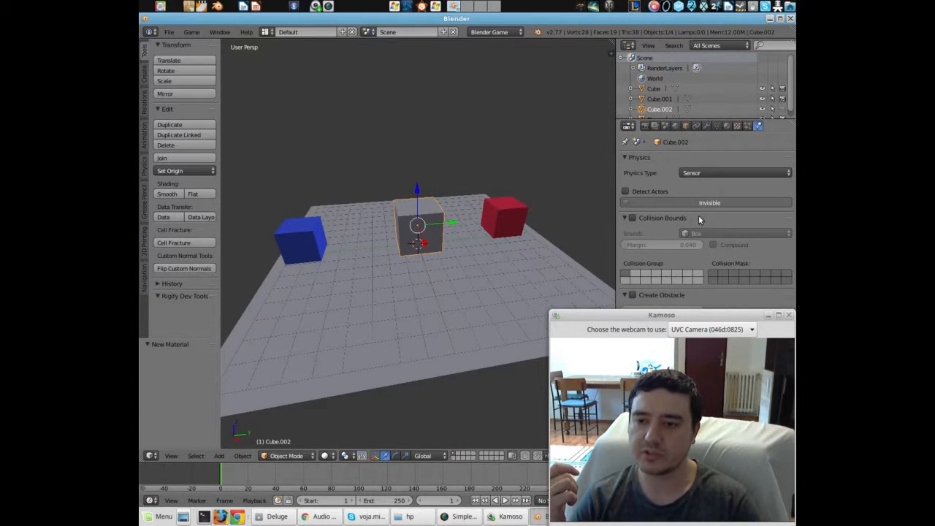
left_click(641, 217)
left_click(633, 218)
right_click(513, 218)
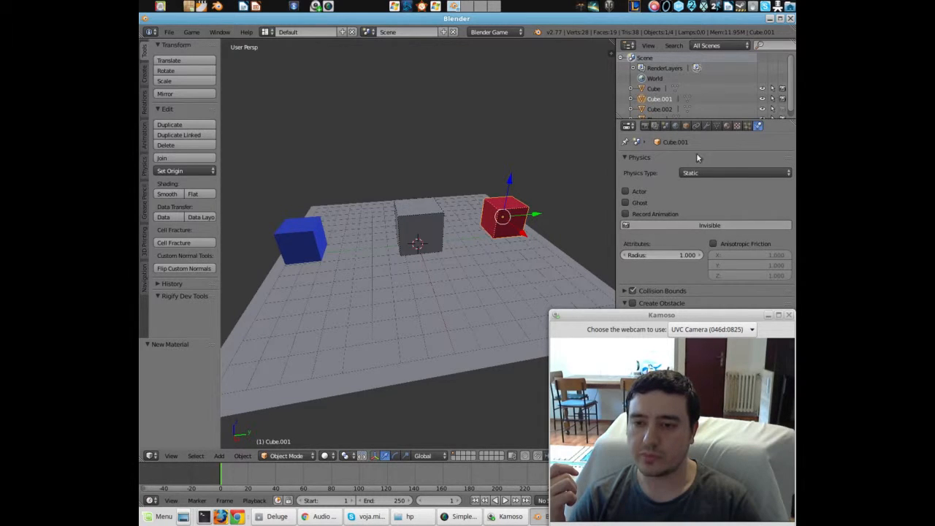
right_click(321, 242)
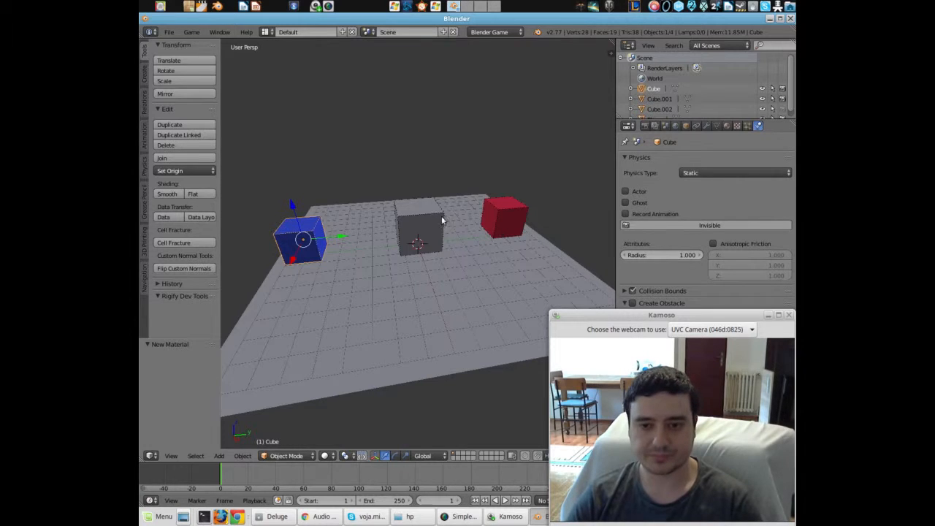
right_click(421, 225)
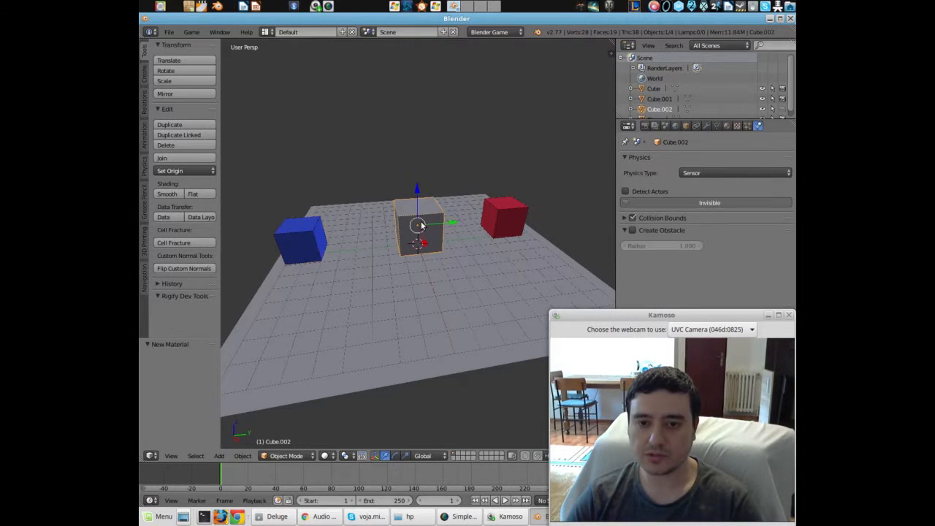
left_click(688, 125)
scroll(715, 255, "down", 2)
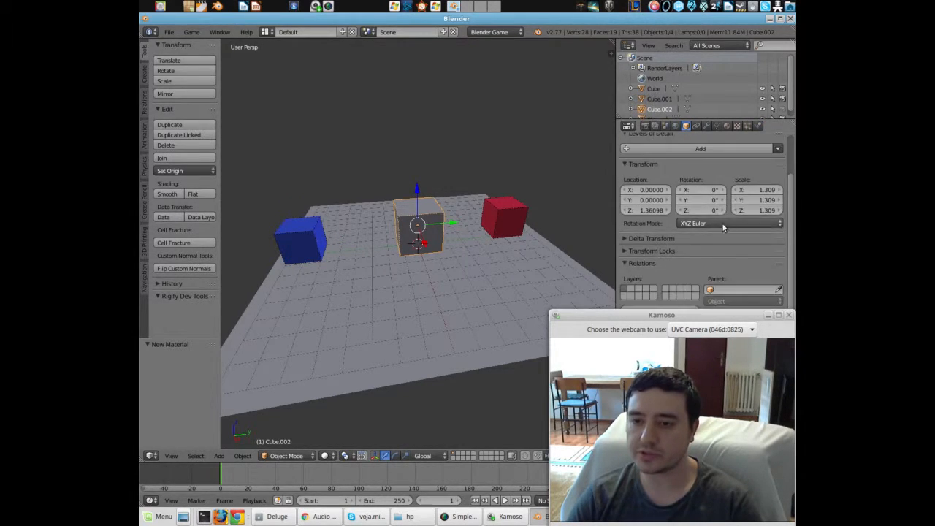
left_click(728, 290)
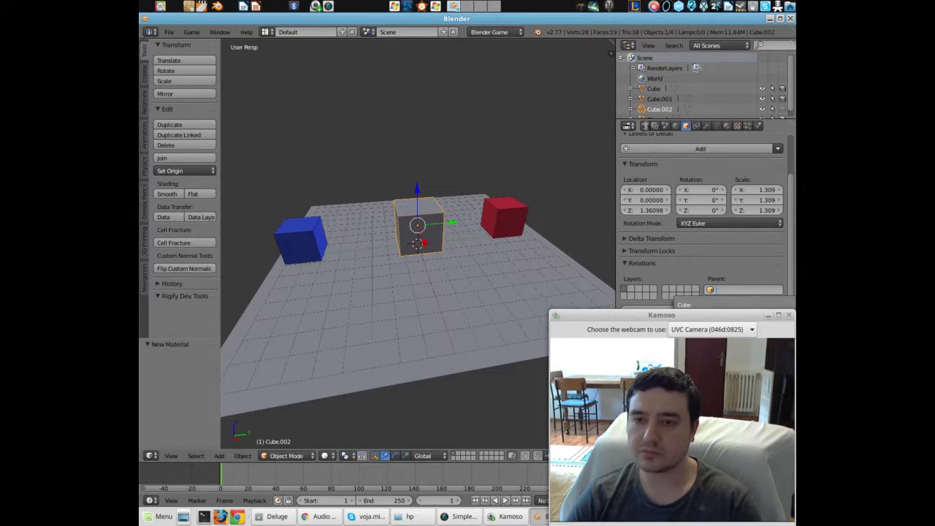
- Rename the blue cube as Blue in its object properties
right_click(295, 244)
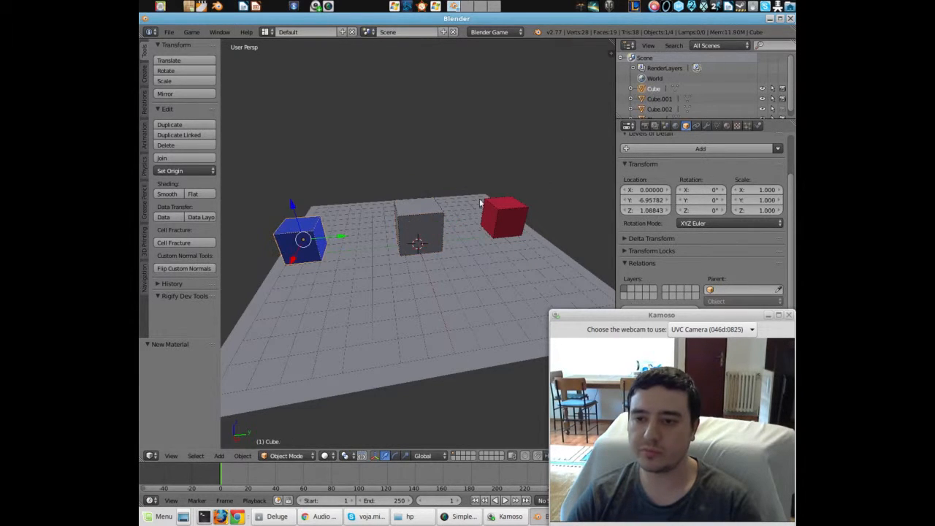
scroll(695, 142, "up", 2)
left_click(693, 158)
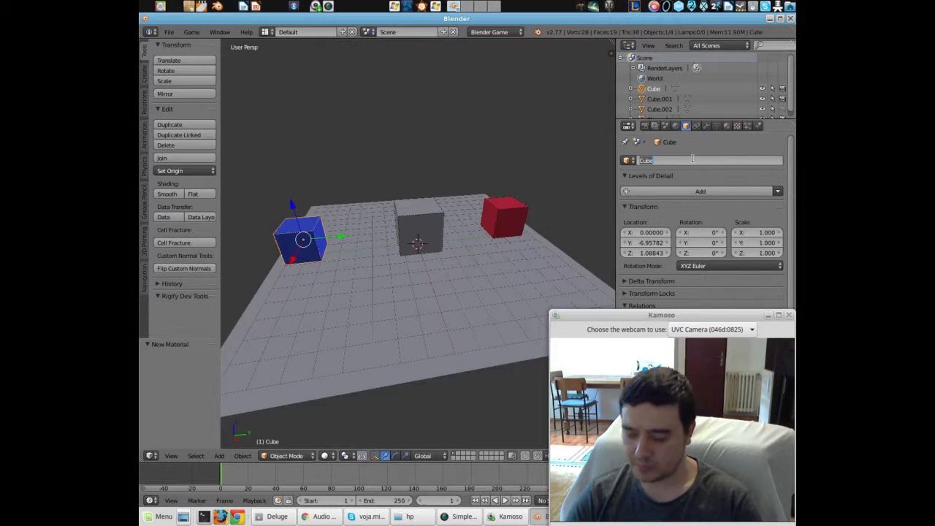
type("Blue")
key("Return")
- Rename the red cube's object as Red
right_click(501, 223)
left_click(681, 157)
type("R")
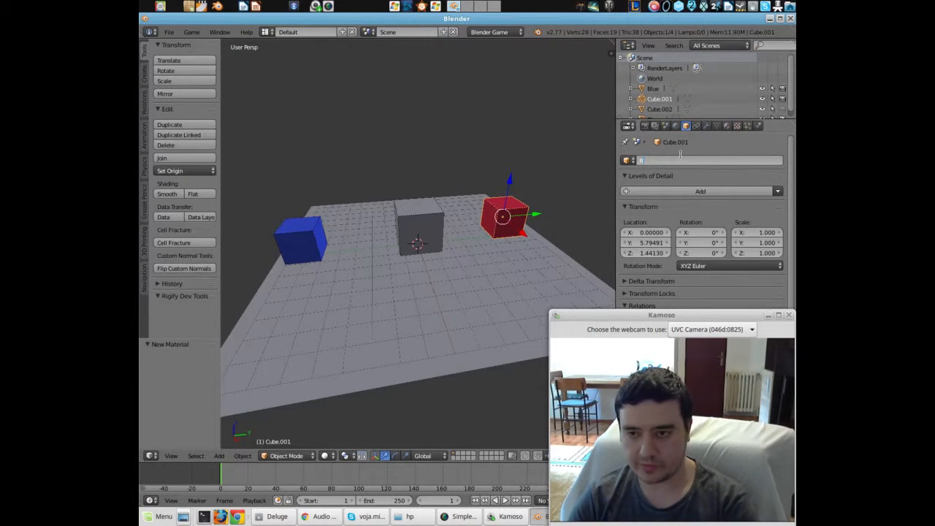
type("ed")
key("Return")
- Rename the grey middle cube's object as Sensor
right_click(419, 231)
left_click(673, 162)
type("Sensor")
key("Return")
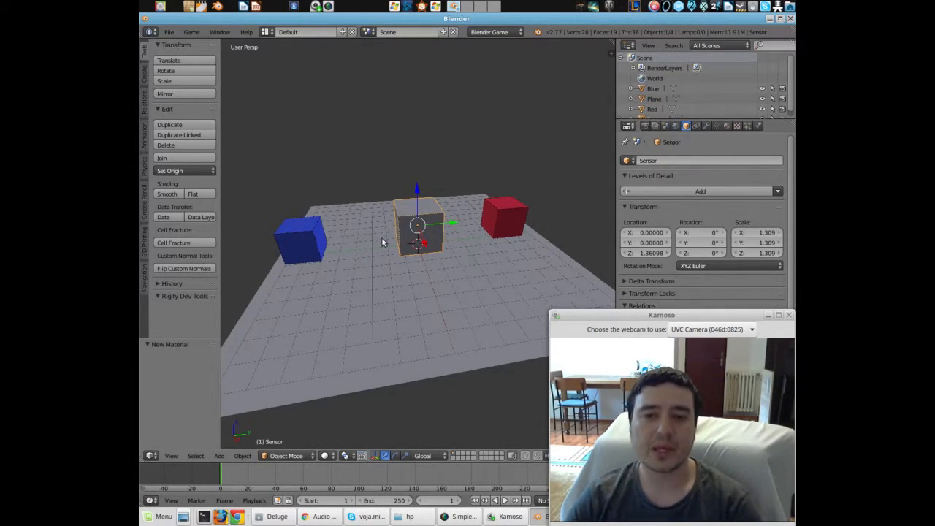
- Set Red as the parent object of the Sensor cube
scroll(751, 242, "down", 2)
left_click(735, 291)
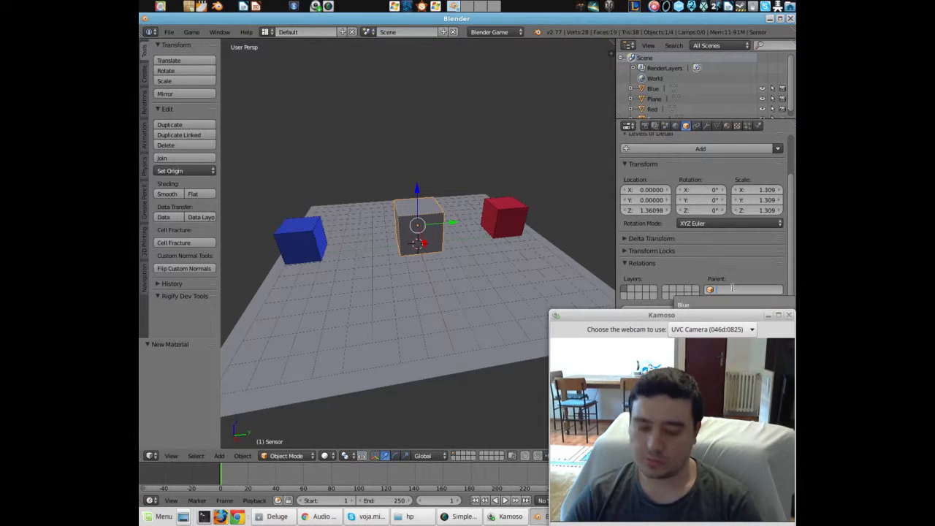
type("r")
key("Return")
- Set the Sensor cube's Z location to 0 and check its fit around the red cube in wireframe, returning to solid shading
left_click(658, 210)
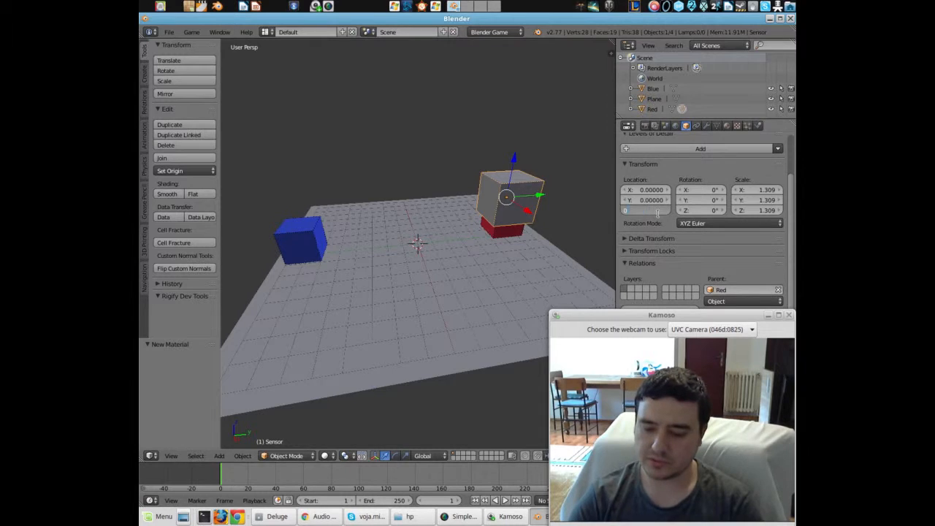
type("0")
key("Return")
mouse_move(526, 244)
middle_mouse_down()
mouse_move(429, 249)
mouse_move(528, 240)
mouse_move(514, 244)
middle_mouse_up()
key("z")
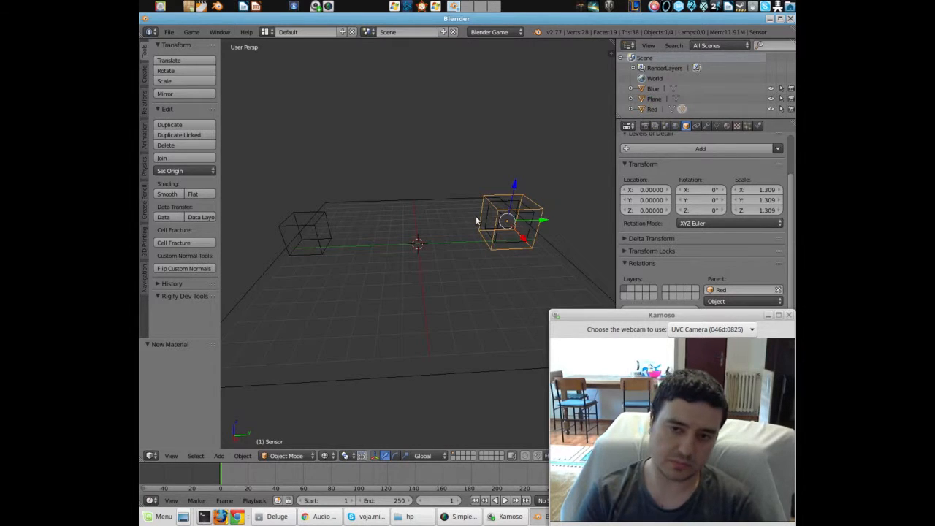
key("z")
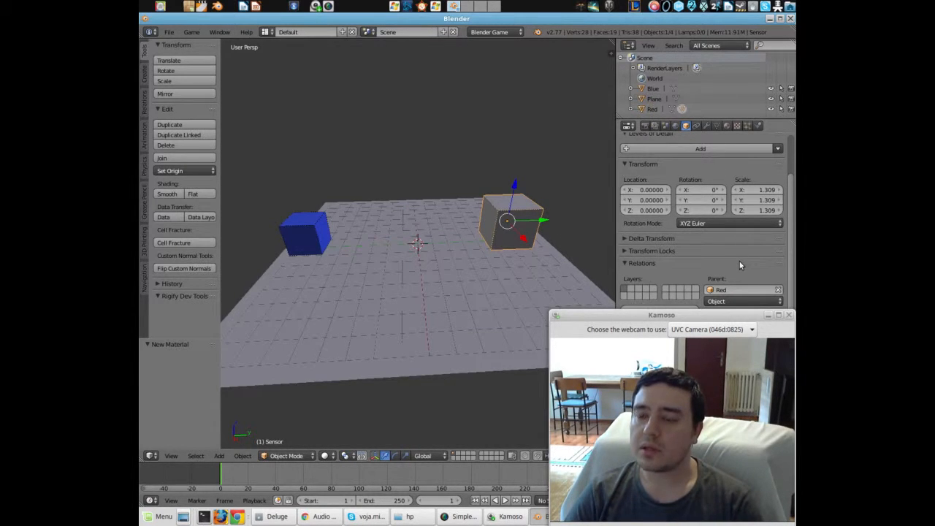
- Compare the blue cube's scale with the Sensor cube's, and set the Sensor cube's X scale to 3
right_click(319, 230)
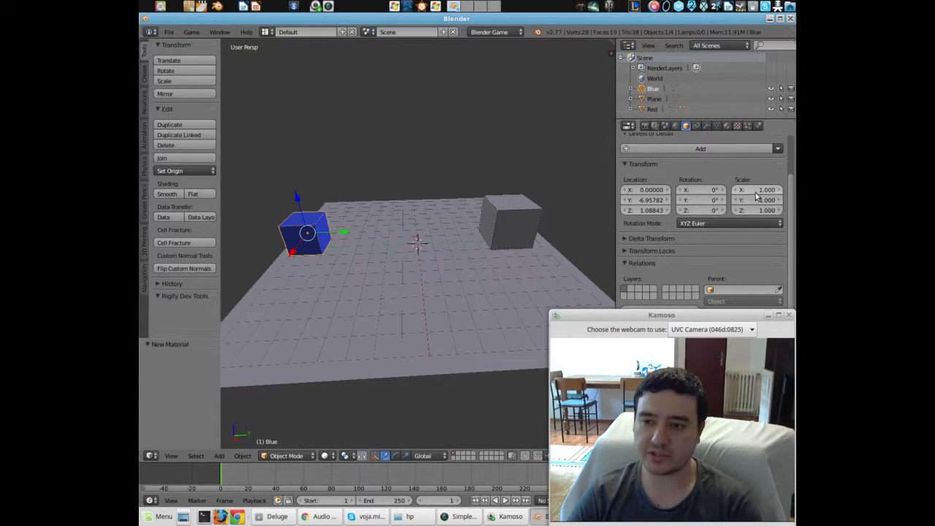
right_click(517, 230)
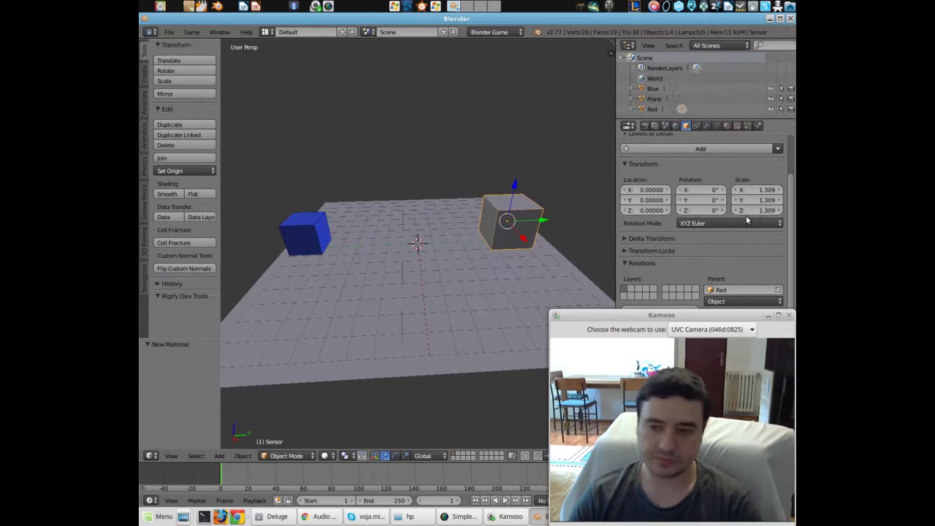
left_click(768, 191)
type("1.")
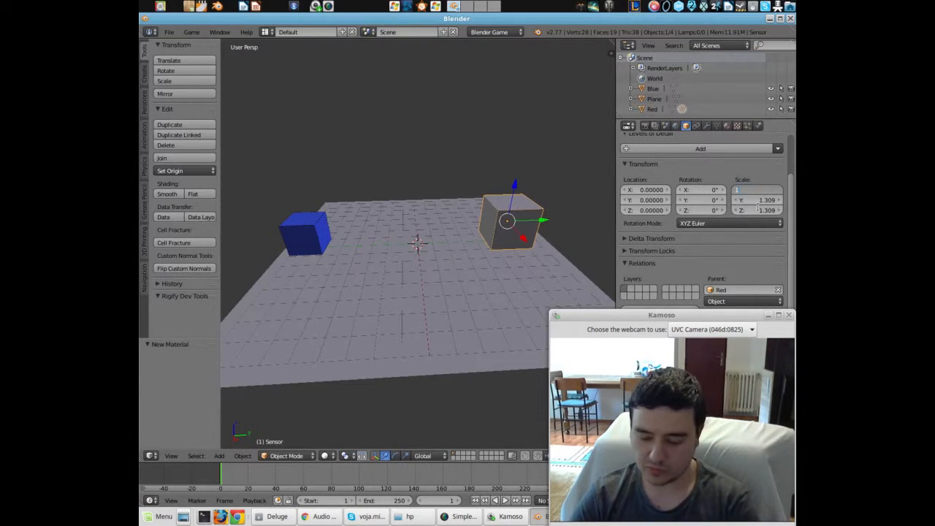
type("3")
key("Return")
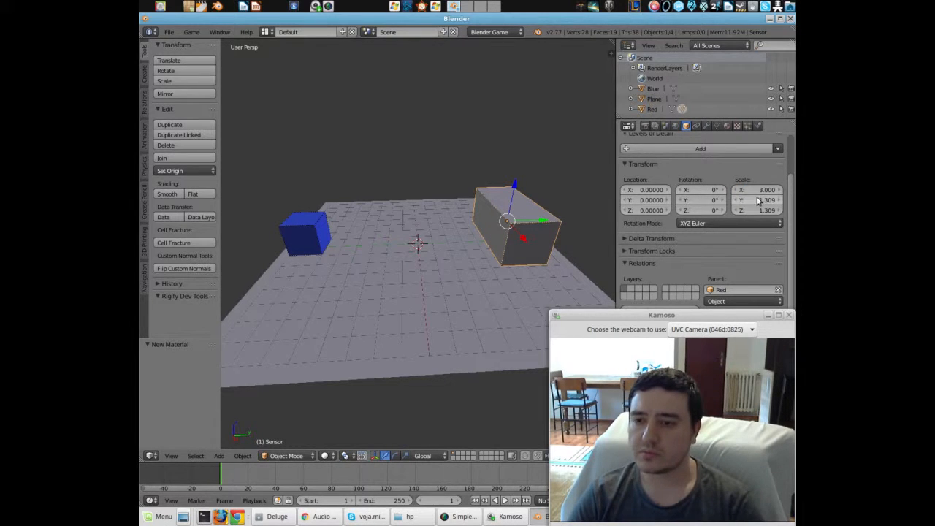
left_click(758, 190)
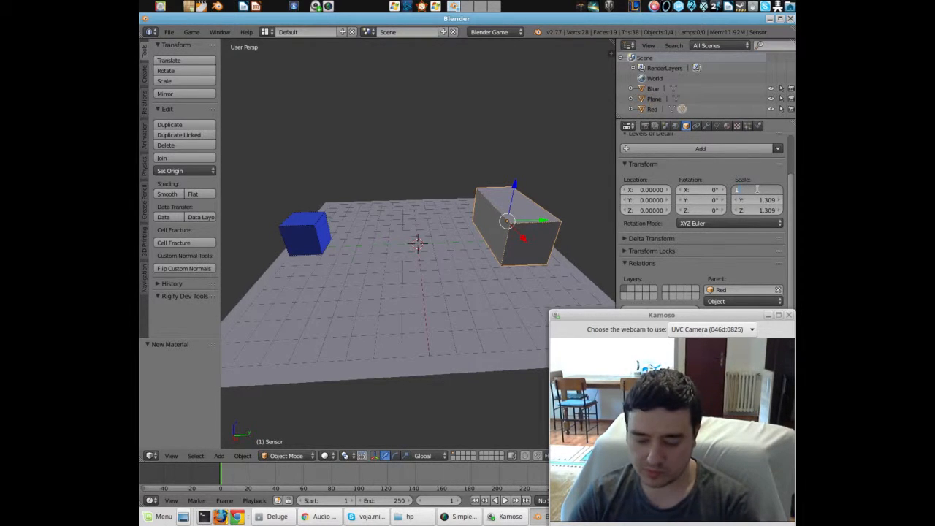
key("Escape")
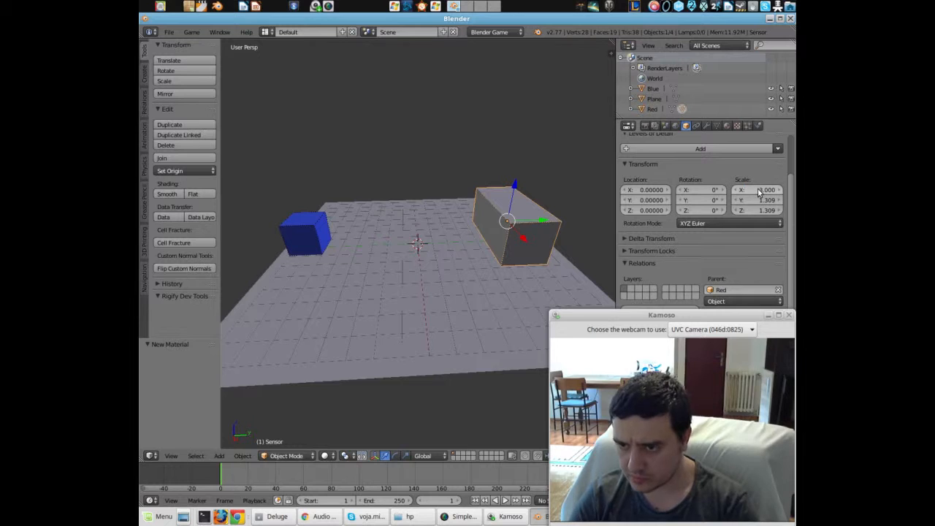
- Nudge the Sensor cube's X scale down and back up in small increments
left_click(737, 192)
left_click(736, 193)
left_click(737, 193)
left_click(737, 193)
left_click(737, 193)
left_click(737, 193)
left_click(777, 191)
left_click(777, 191)
left_click(777, 190)
- Set the Sensor cube's X, Y and Z scale to 1.2
left_click(762, 189)
type("1")
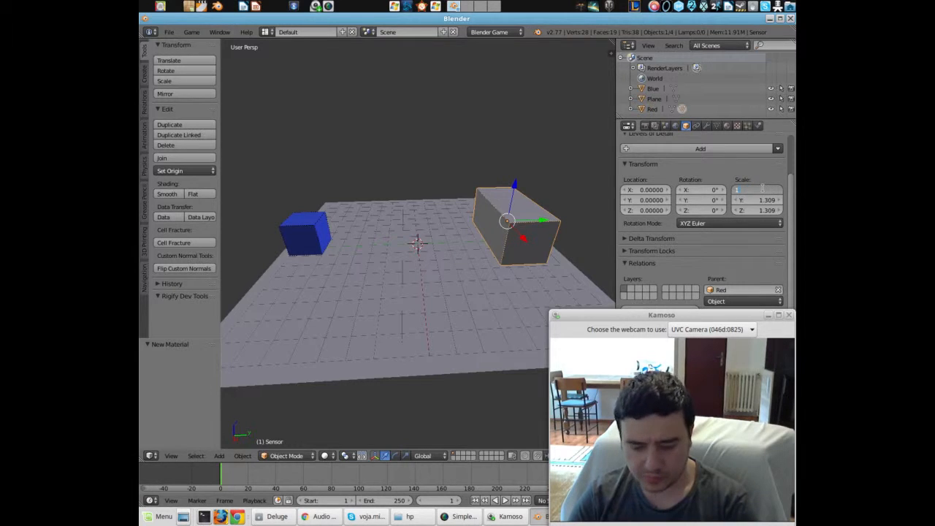
type(".2")
key("Return")
left_click(753, 200)
type("1.2")
key("Return")
left_click(751, 210)
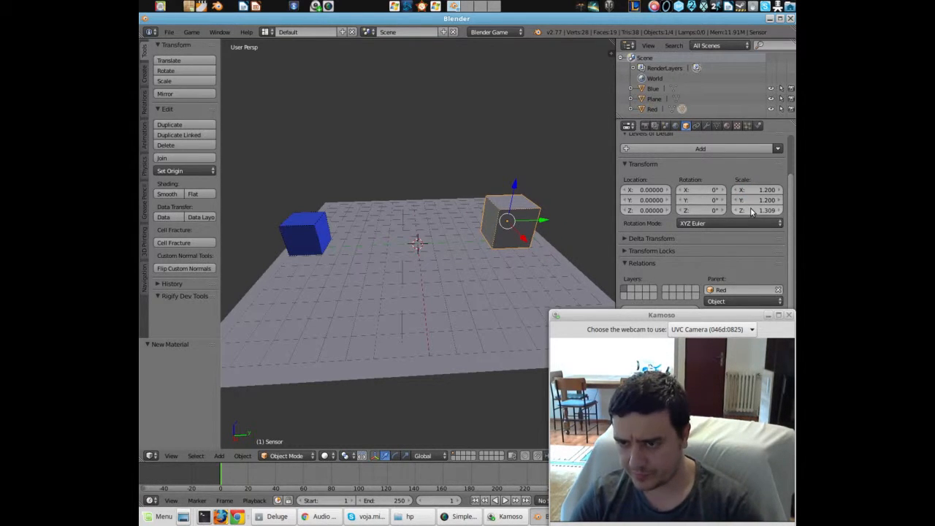
type("1.2")
key("Return")
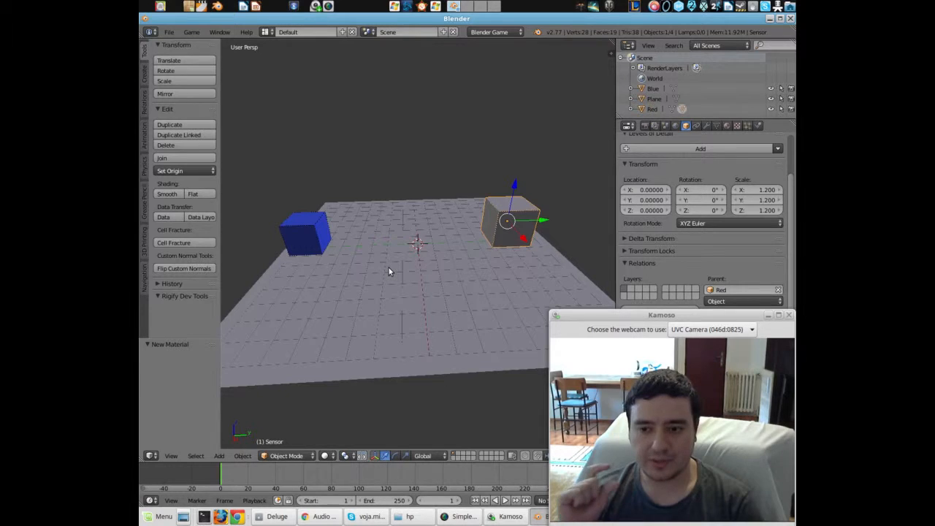
- Add an Always sensor and a Motion actuator to the blue cube in the Logic Editor
right_click(305, 228)
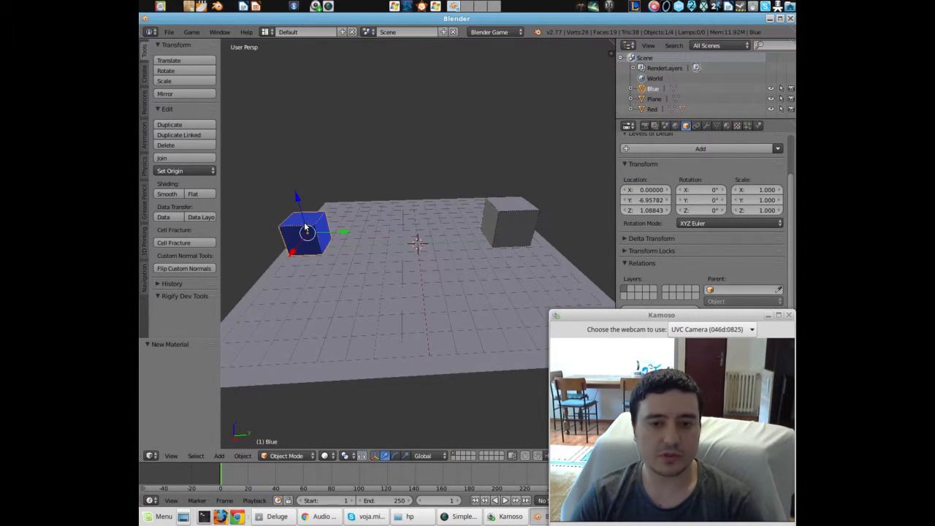
left_click(151, 455)
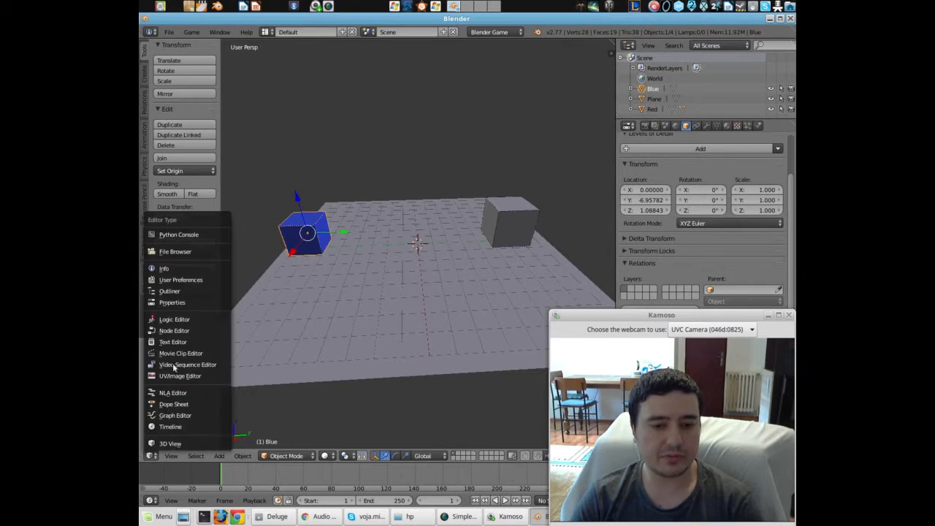
left_click(178, 317)
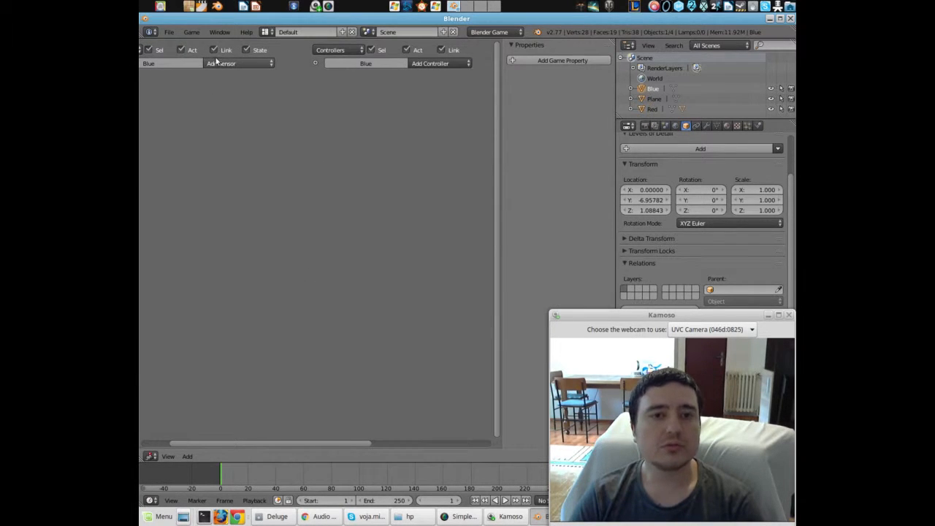
left_click(226, 63)
left_click(245, 87)
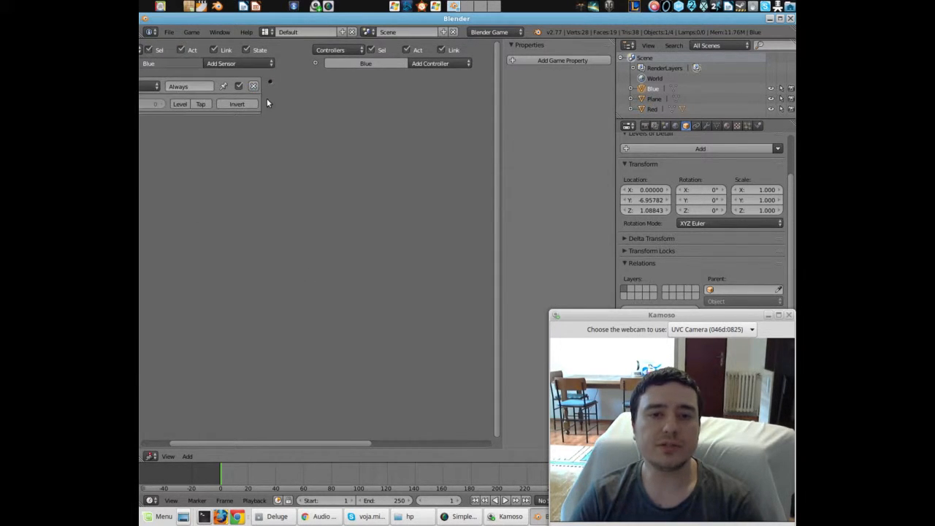
left_click_drag(257, 443, 375, 442)
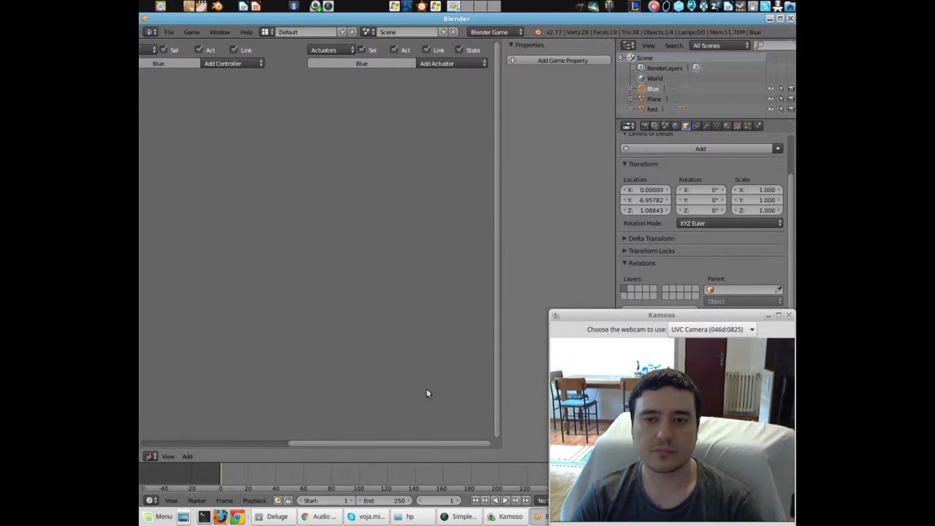
left_click(443, 64)
left_click(454, 169)
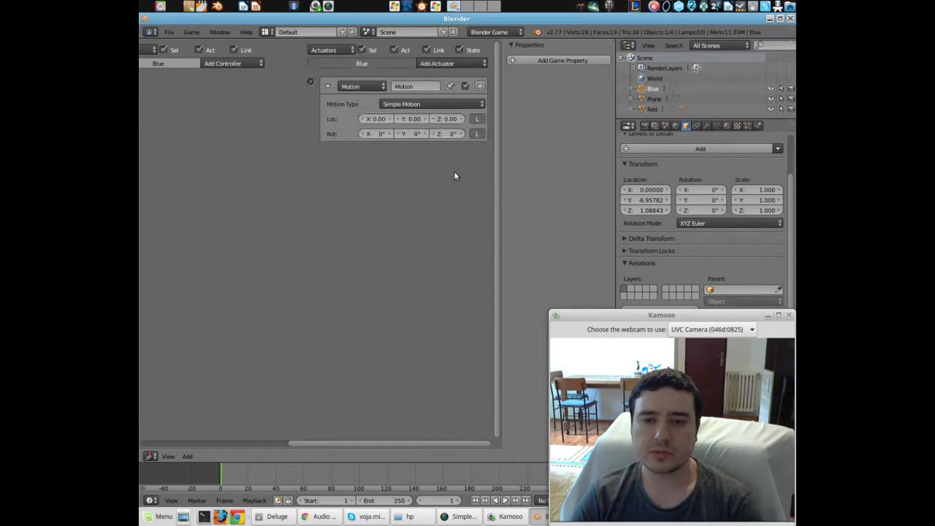
- Check the blue cube's travel axis in the 3D View, and set its Motion actuator's Y location to 0.3
left_click(149, 456)
left_click(166, 441)
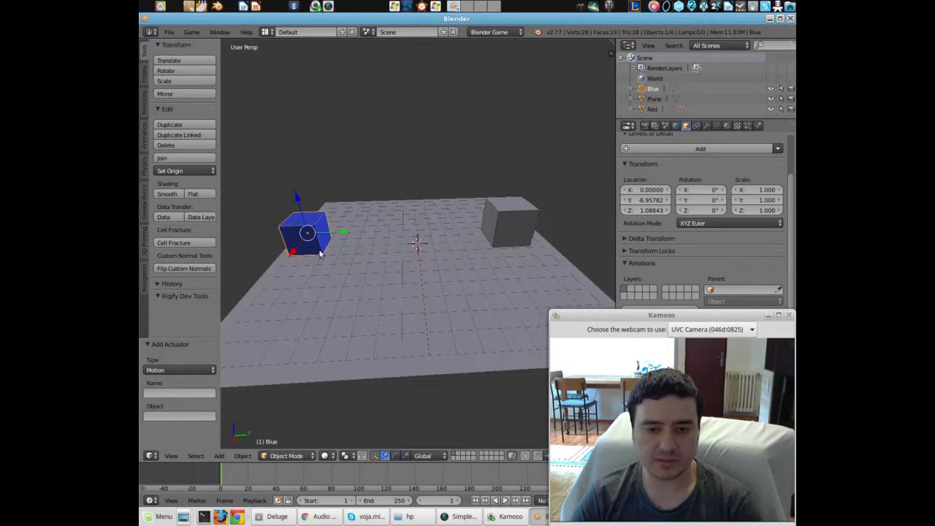
left_click(149, 456)
left_click(175, 319)
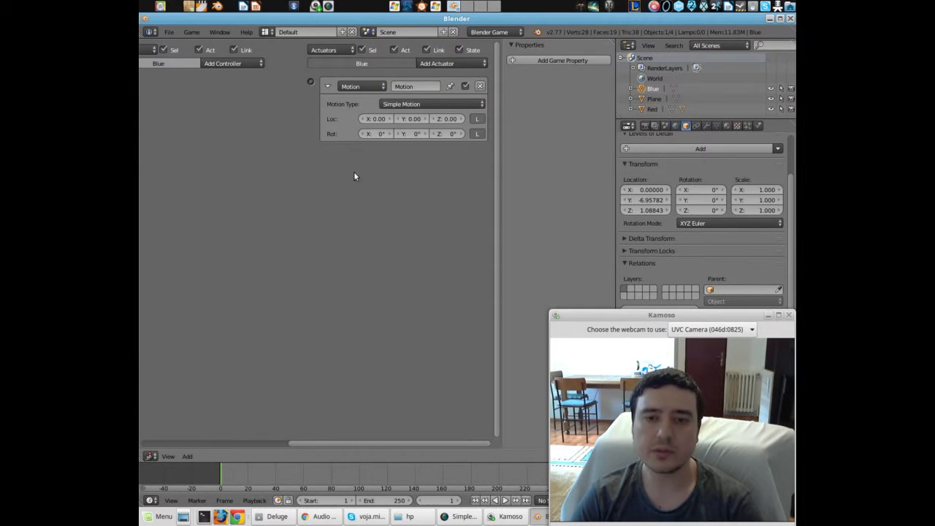
left_click(413, 119)
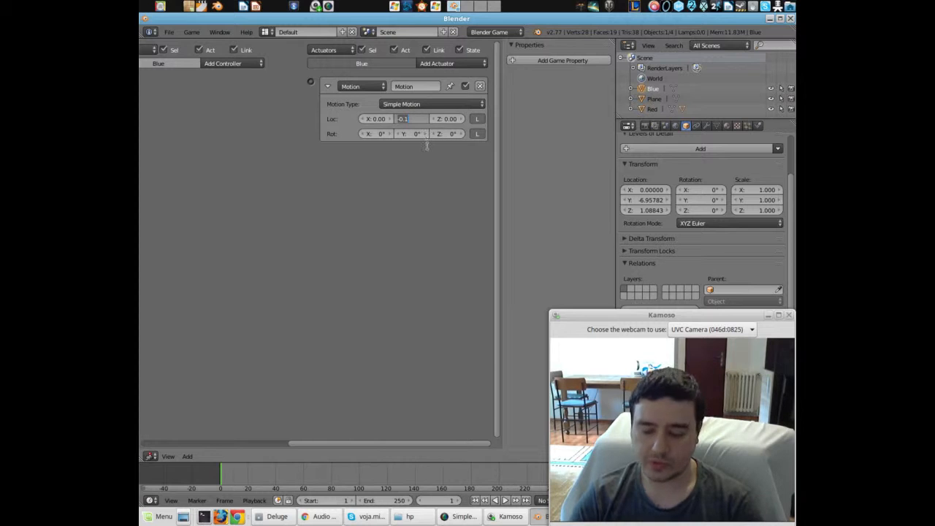
type("0.")
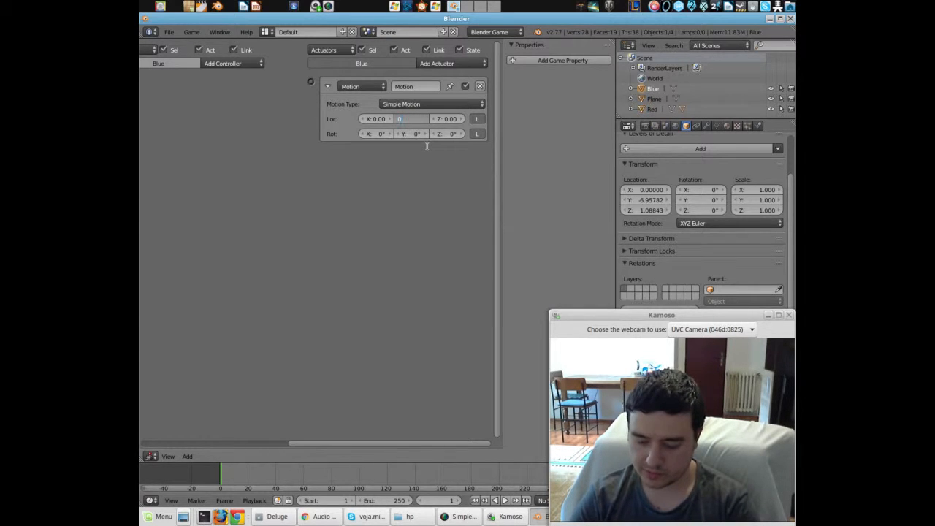
type("3")
key("Return")
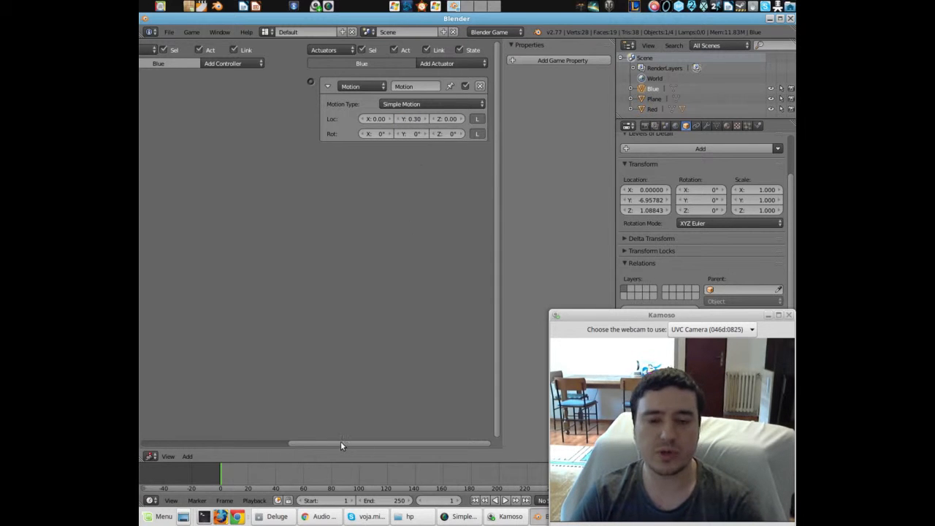
- Link the blue cube's Always sensor to its Motion actuator through an And controller, and test-run the game in the 3D View
left_click_drag(340, 441, 283, 432)
left_click_drag(163, 81, 411, 83)
left_click(149, 456)
left_click(158, 446)
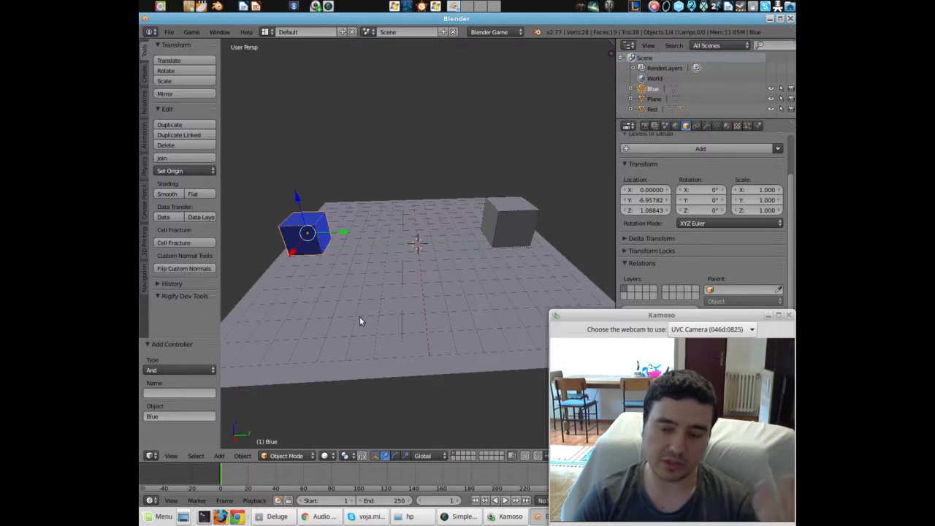
key("p")
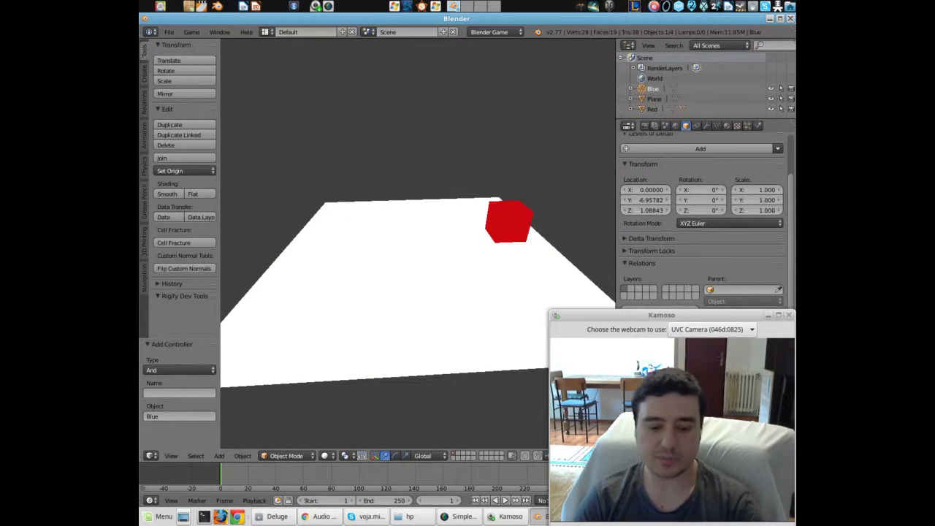
key("Escape")
- Set the red cube's physics type to Dynamic and test-run the game
left_click(652, 109)
left_click(758, 126)
left_click(693, 173)
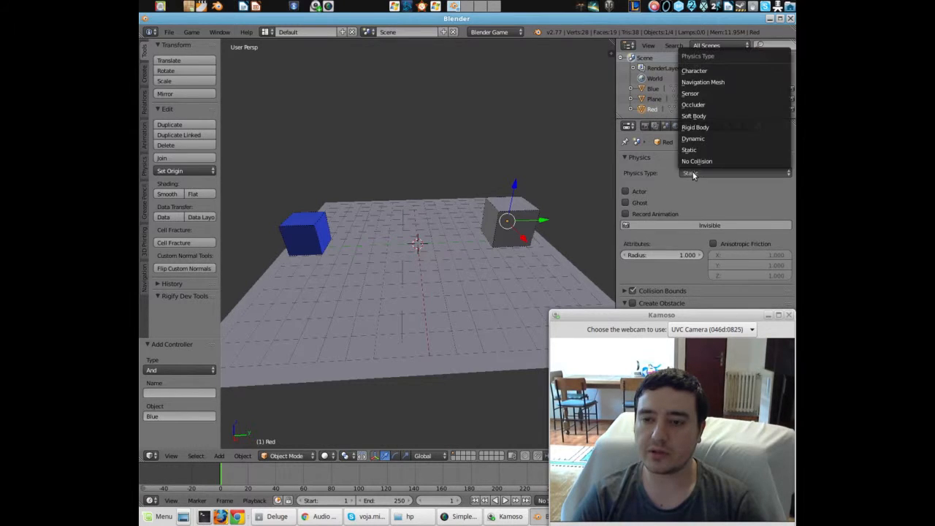
left_click(693, 138)
key("p")
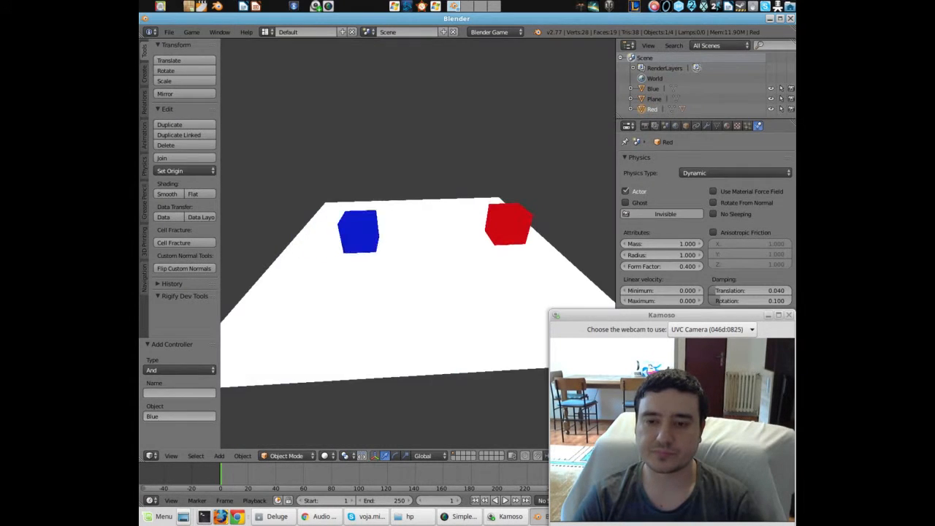
key("Escape")
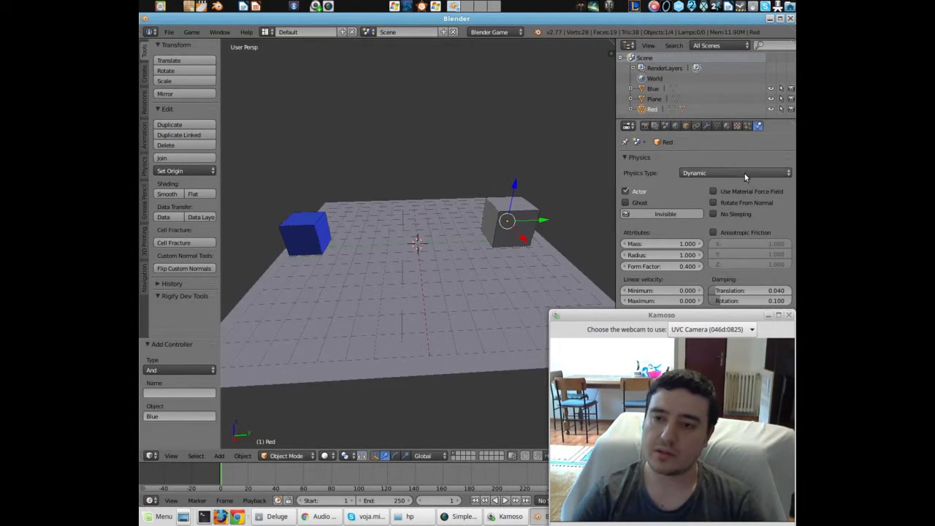
- Try the Rigid Body physics type on the red cube with a test run of the game
left_click(734, 173)
left_click(691, 129)
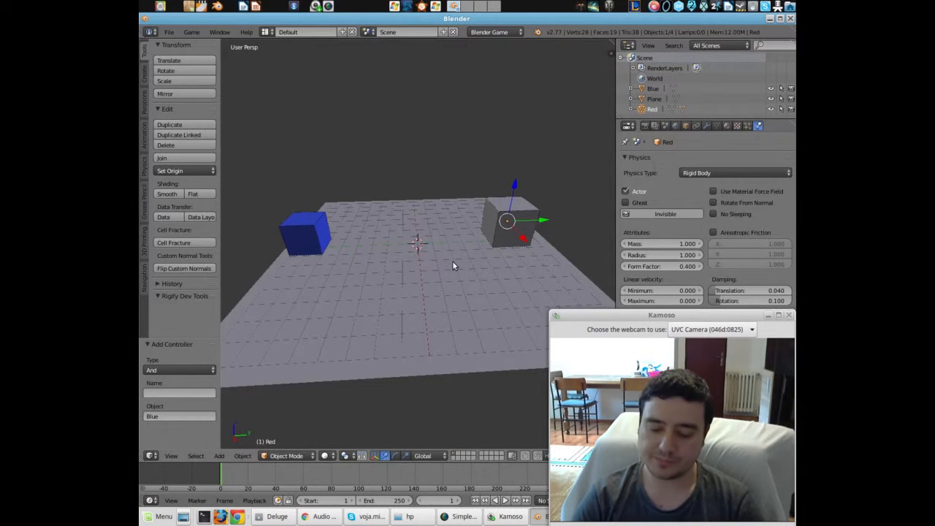
key("p")
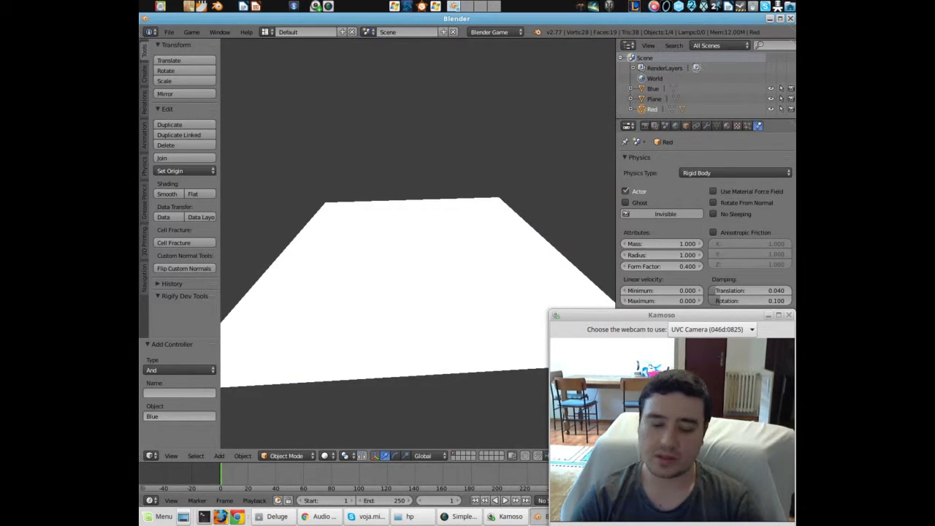
key("Escape")
- Test-run the game with the red cube's physics type set to Character, and restore the type to Static
left_click(710, 174)
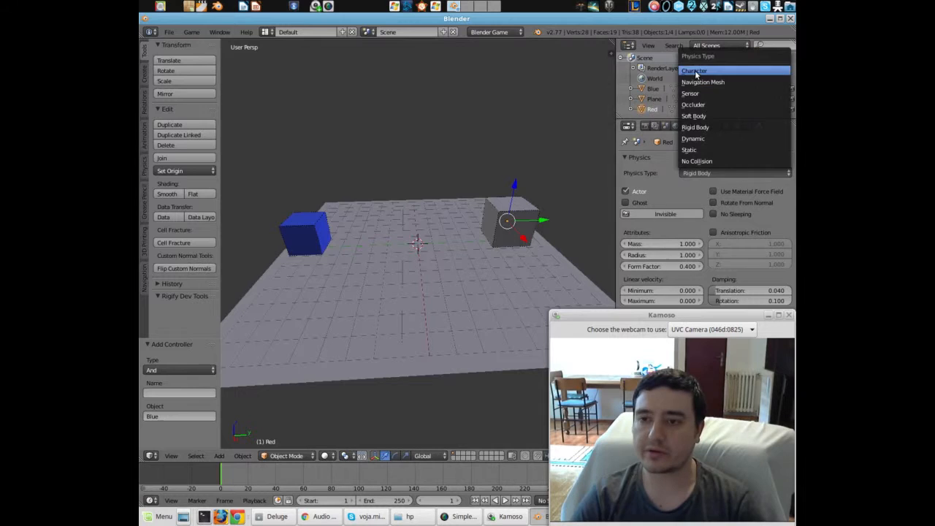
left_click(695, 71)
key("p")
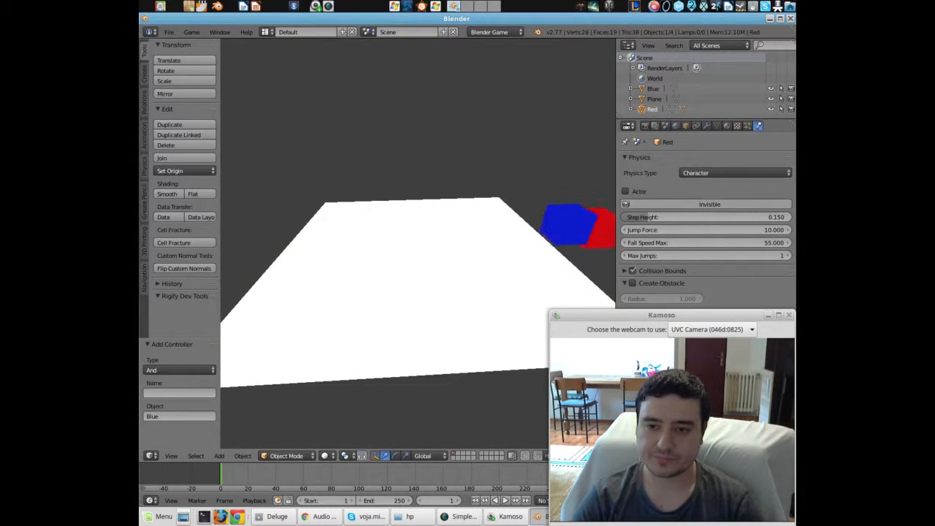
key("Escape")
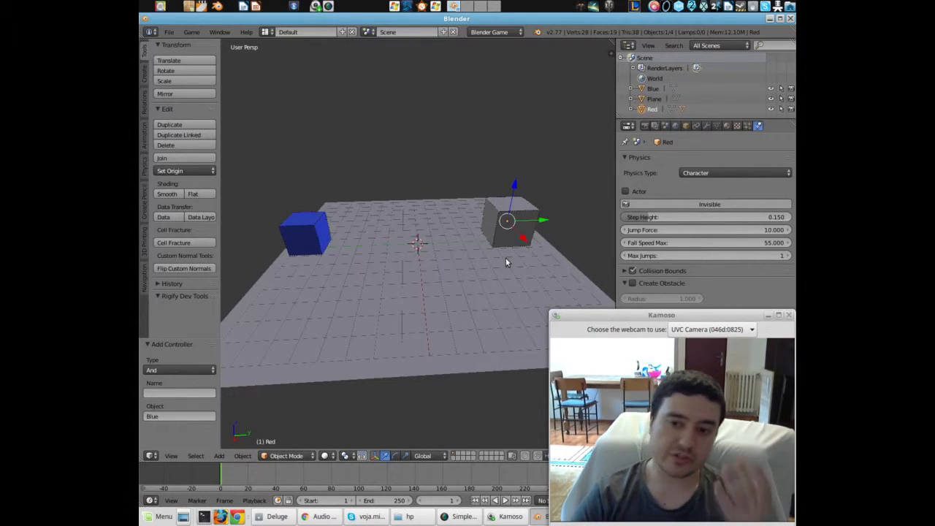
left_click(734, 173)
left_click(720, 149)
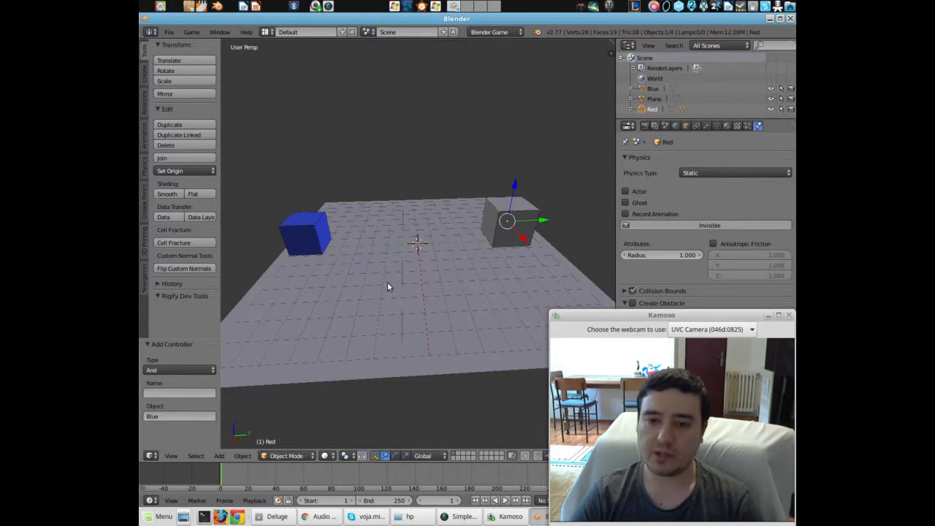
- Select the blue, Sensor and red cubes together and show their game logic in the Logic Editor
right_click(328, 234)
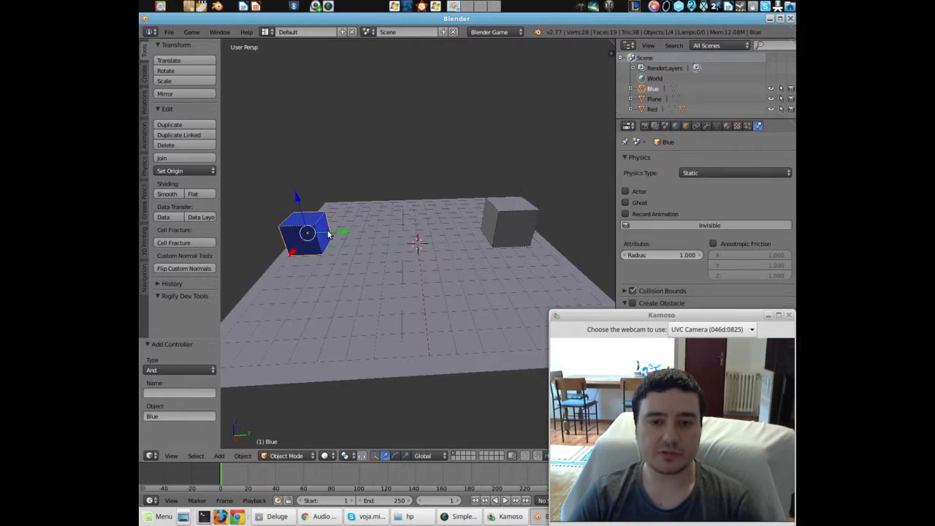
left_click(681, 110)
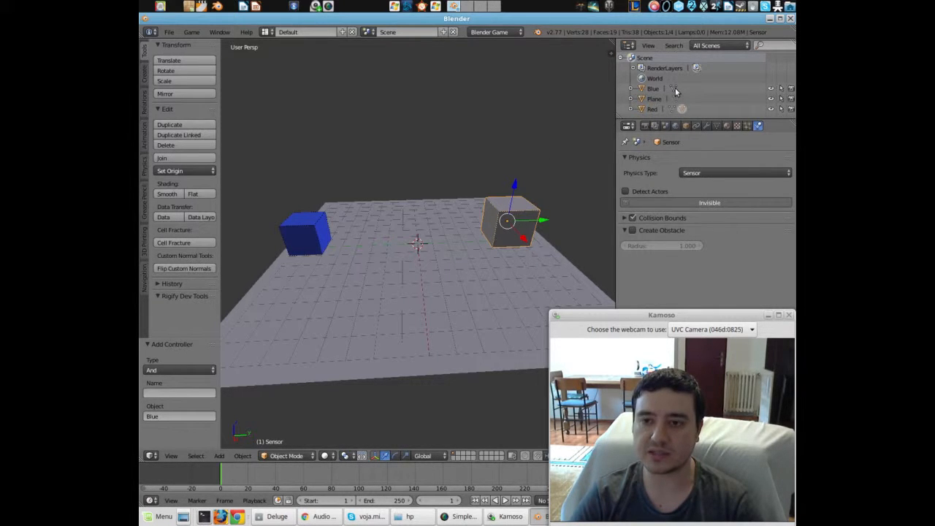
left_click(672, 109)
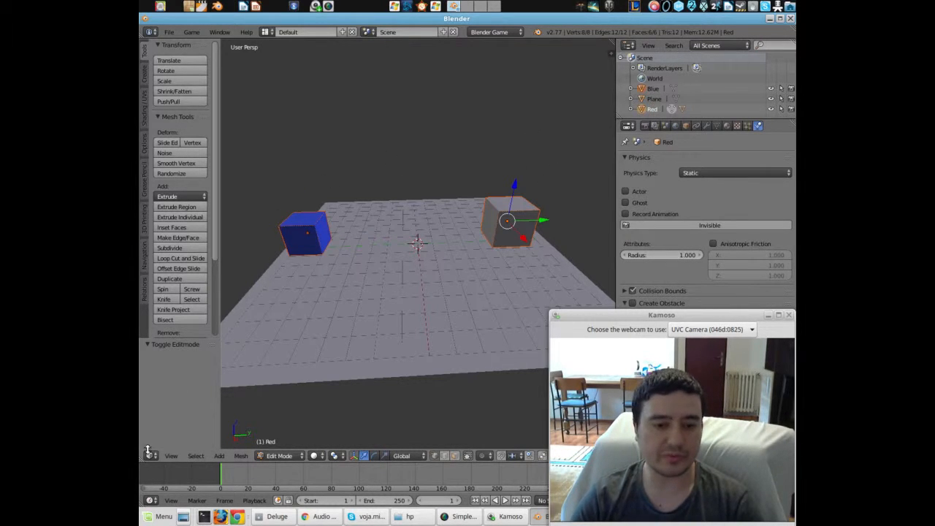
left_click(151, 455)
left_click(174, 319)
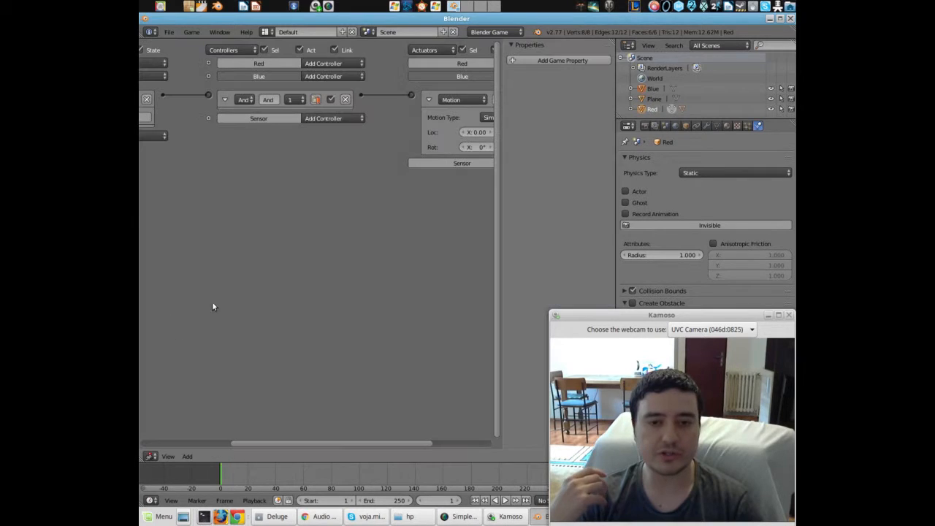
- Add a Collision sensor to the Sensor object and set its property to Blue
left_click_drag(261, 443, 138, 444)
scroll(205, 56, "up", 3)
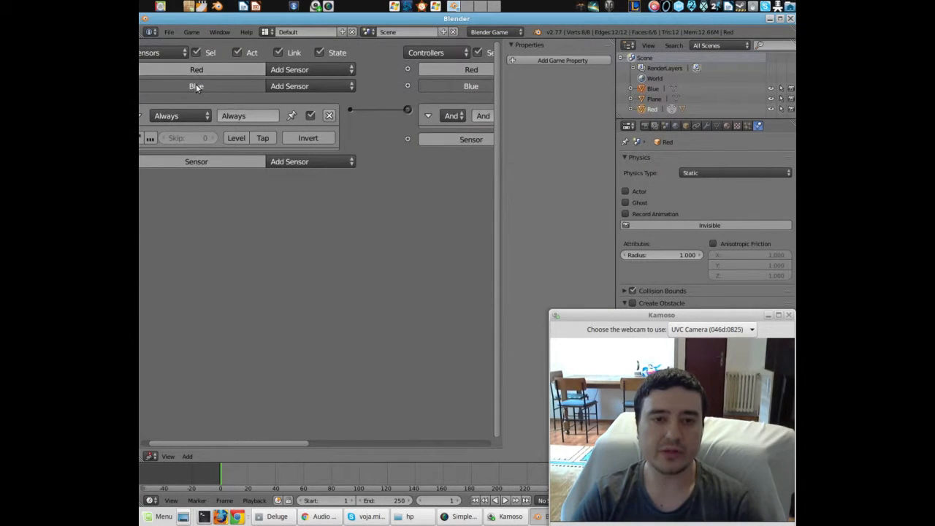
scroll(275, 163, "down", 3)
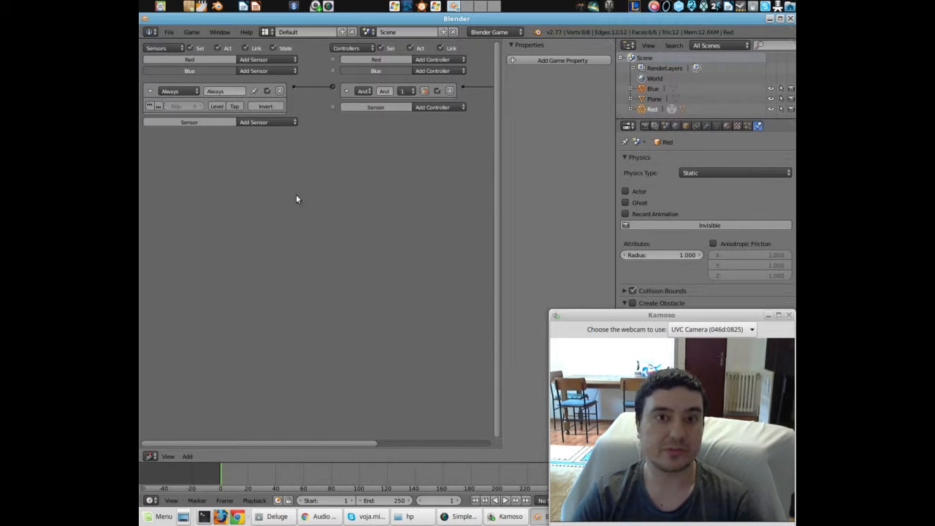
scroll(306, 190, "up", 3)
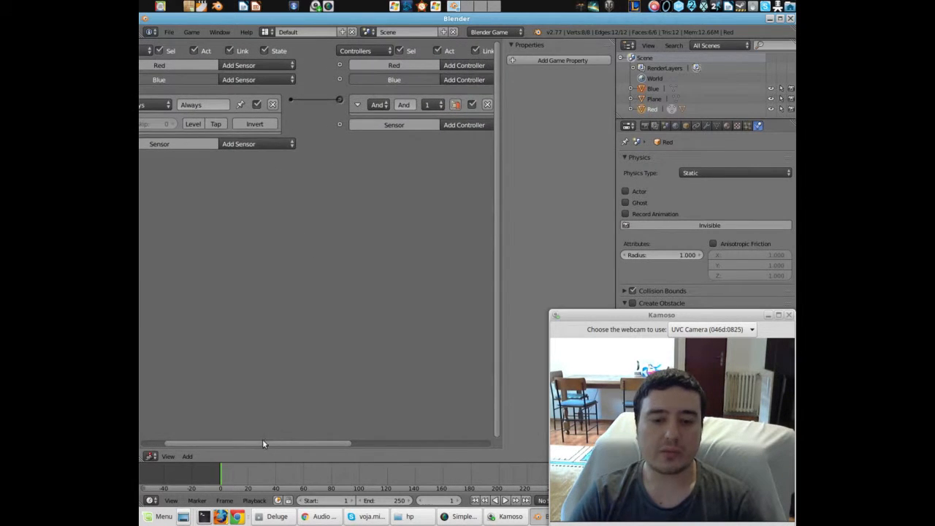
left_click_drag(263, 442, 193, 445)
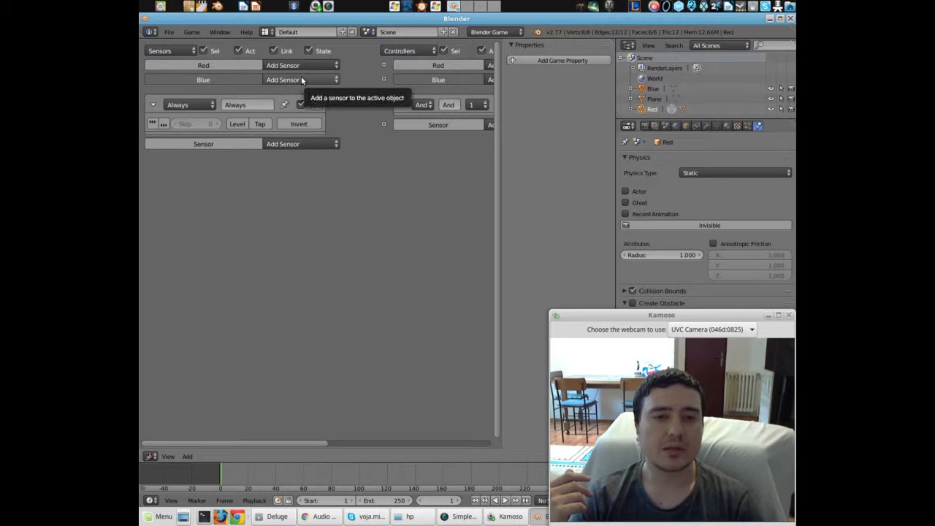
left_click(286, 144)
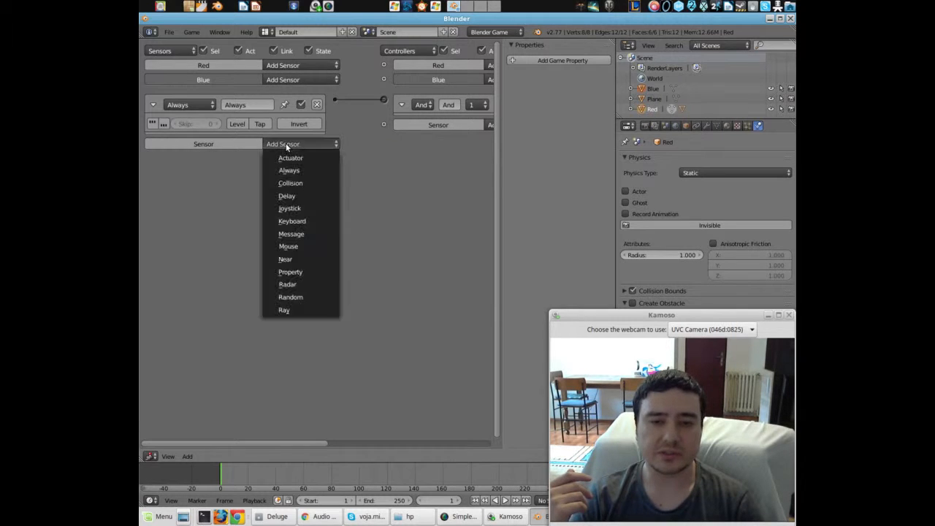
left_click(297, 181)
left_click(289, 206)
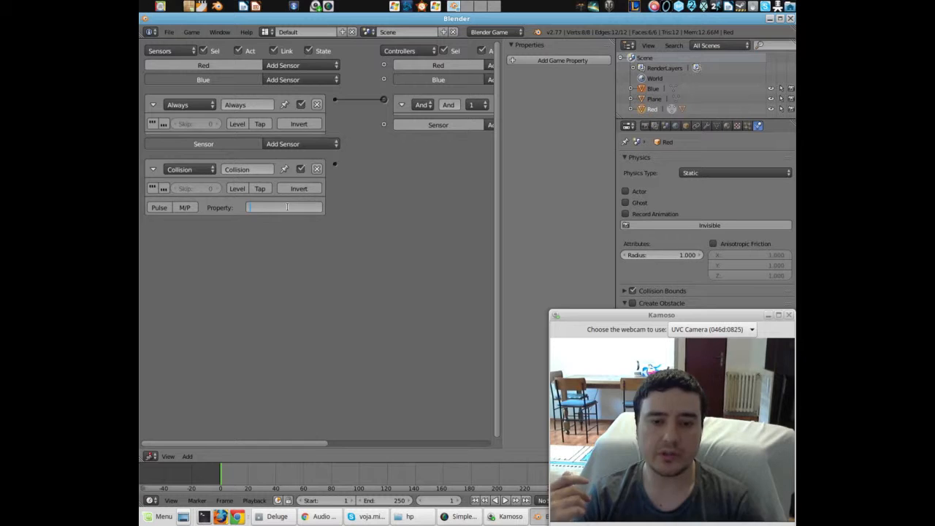
type("Blue")
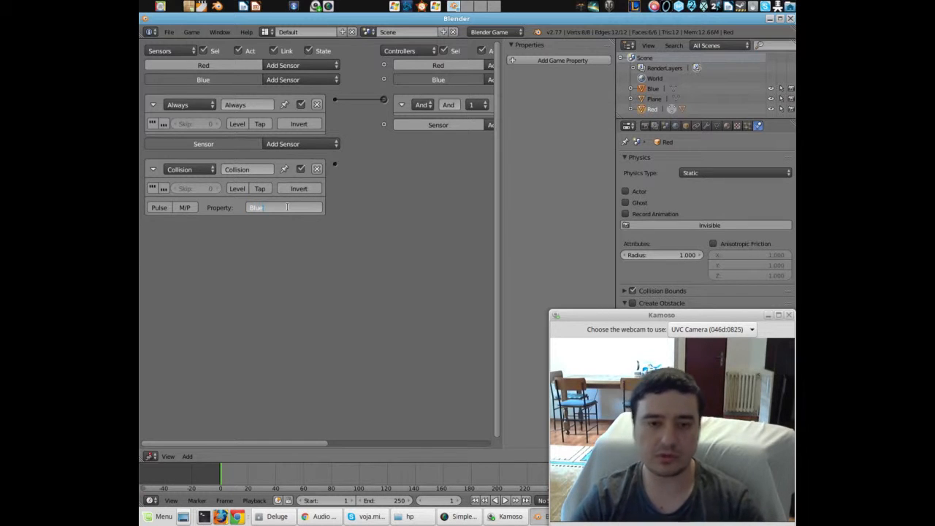
key("Return")
- Add a Property actuator to the Blue object in Assign mode with a value of 0
left_click_drag(286, 443, 422, 407)
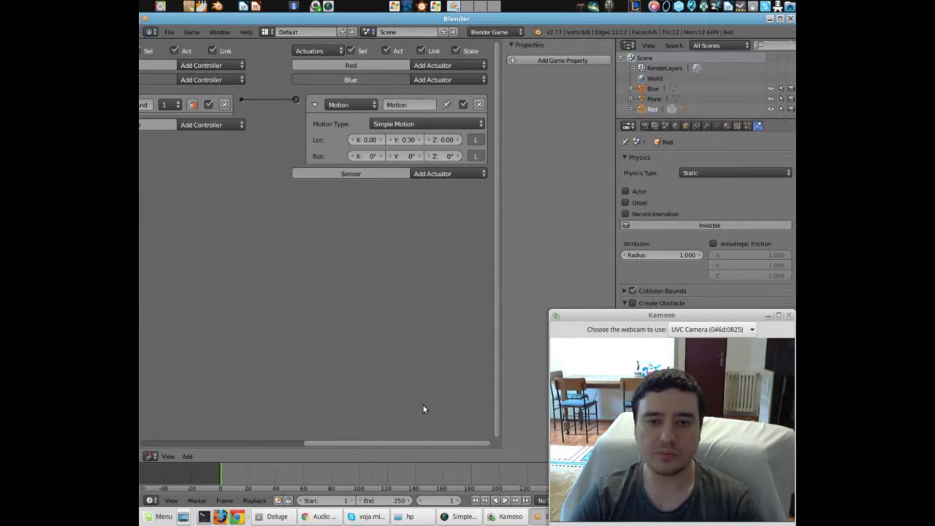
left_click(426, 80)
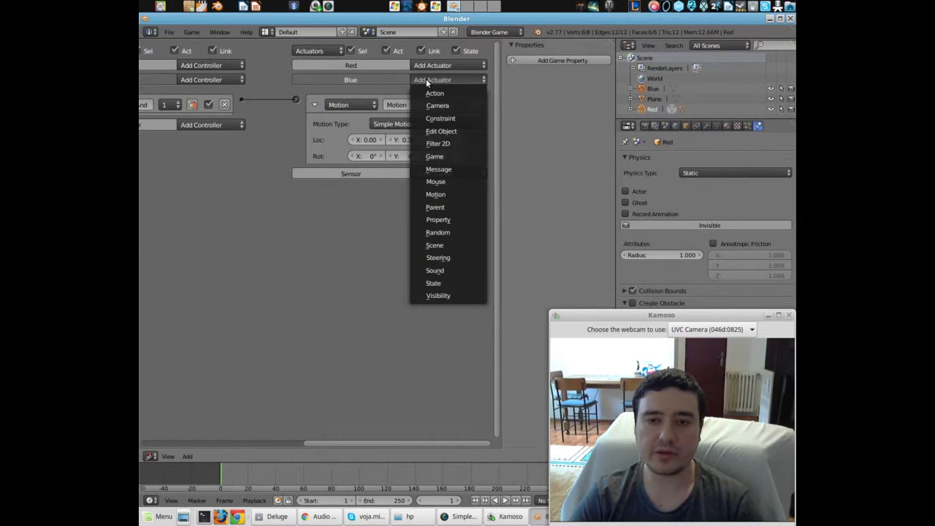
left_click(448, 220)
left_click(404, 214)
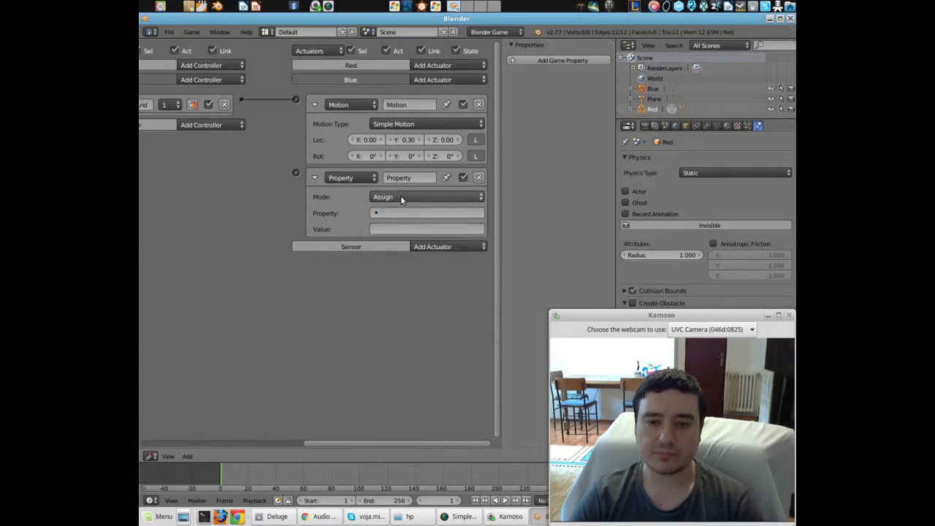
left_click(401, 196)
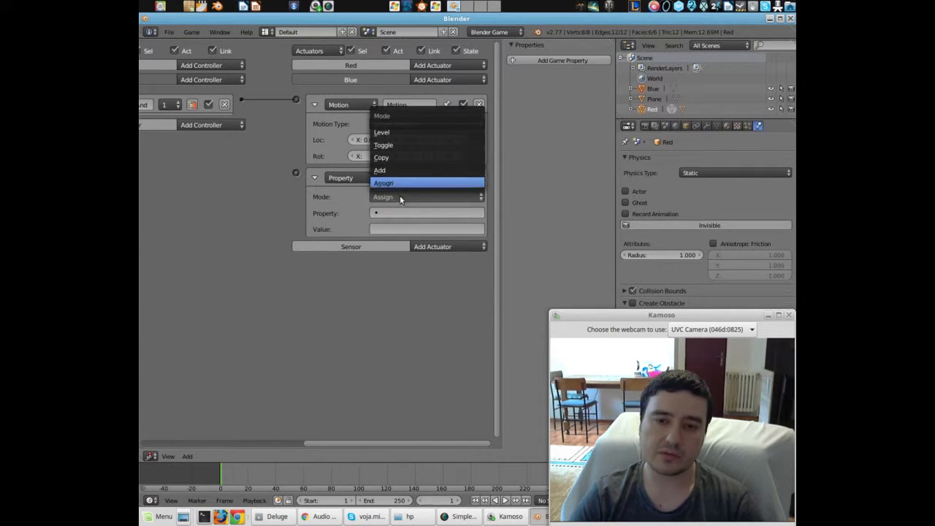
left_click(399, 183)
left_click(392, 228)
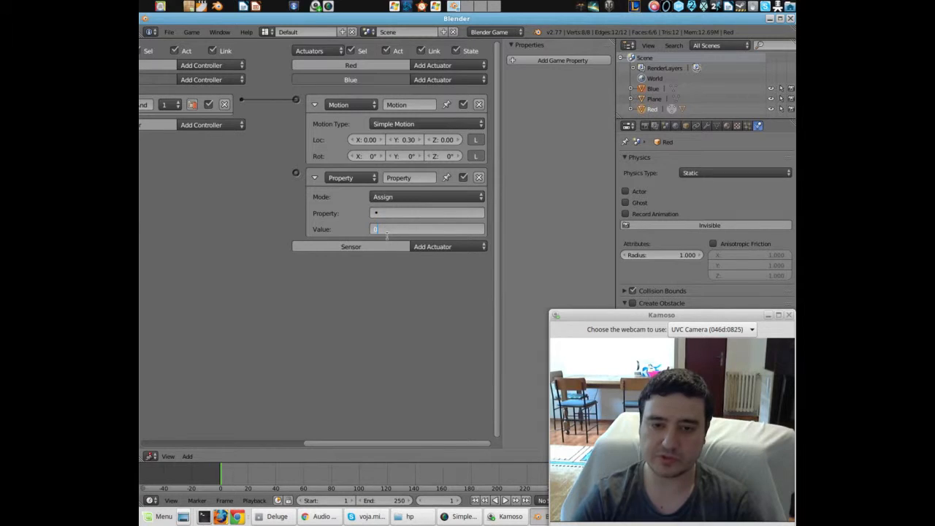
- Add a second And controller to the Blue object and use it to link the Collision sensor to the Property actuator
left_click_drag(378, 444, 297, 445)
left_click_drag(184, 166, 450, 173)
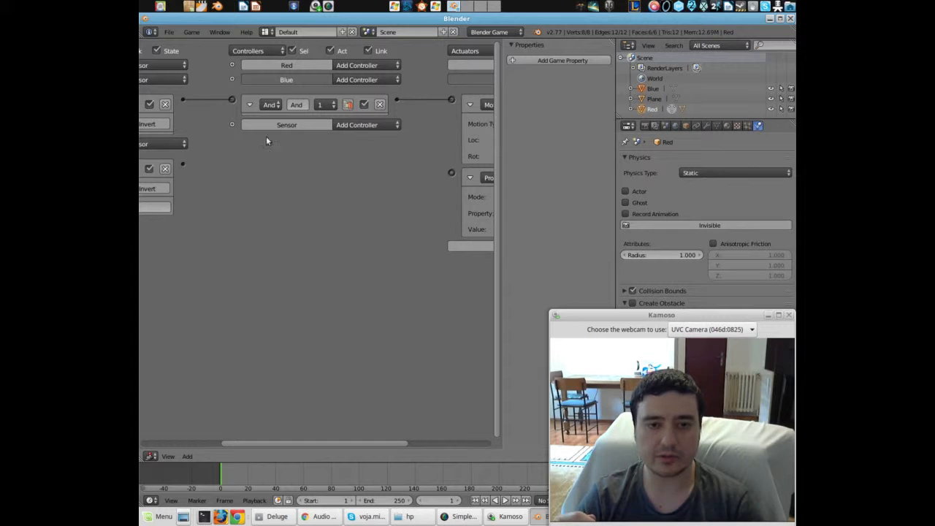
left_click(364, 80)
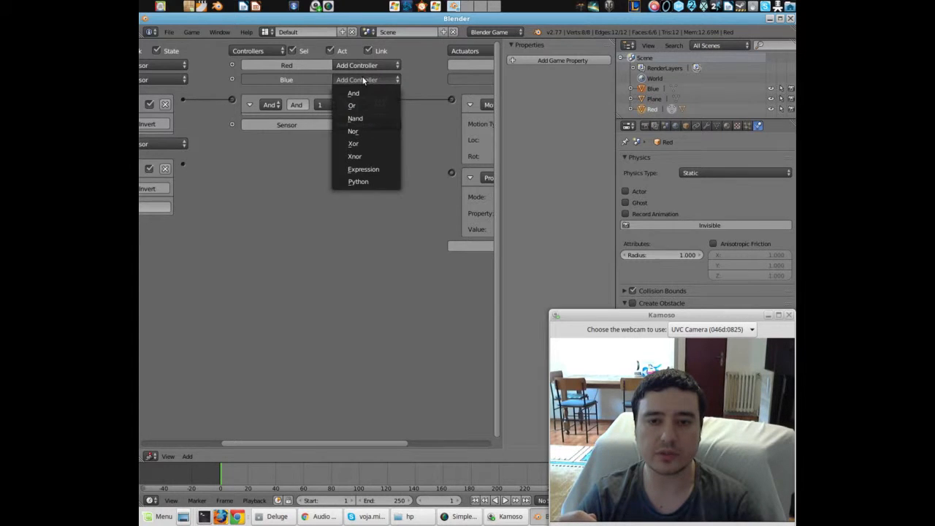
left_click(362, 93)
left_click_drag(185, 165, 231, 124)
left_click_drag(397, 125, 451, 173)
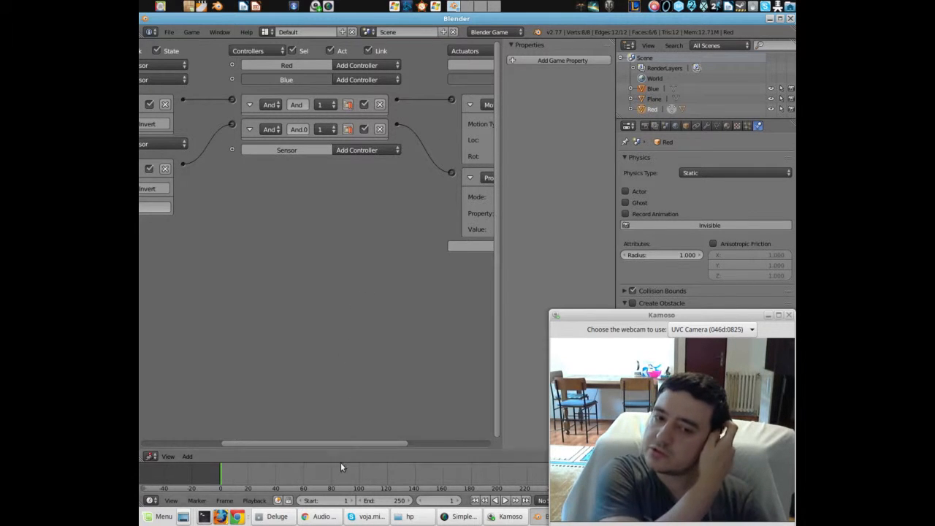
- Add an And controller to the Red object and link the Collision sensor to it
left_click_drag(342, 442, 193, 419)
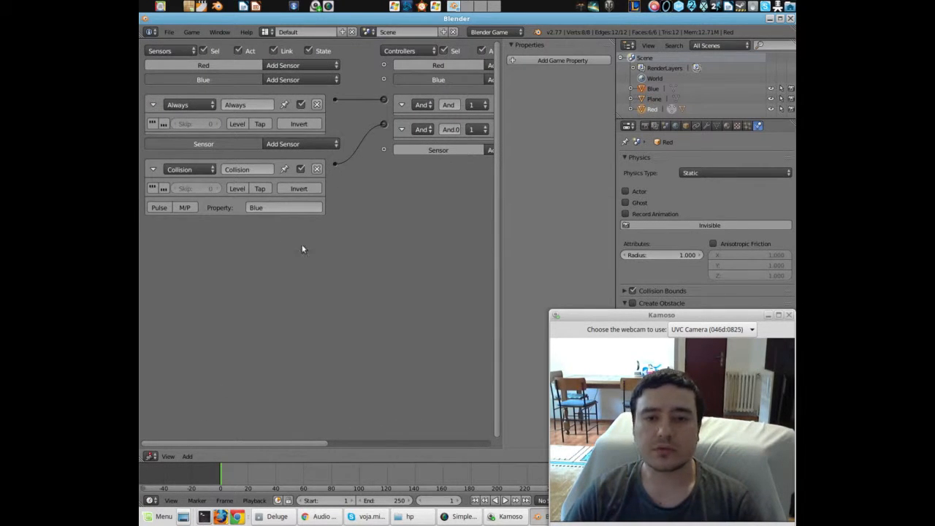
left_click_drag(264, 444, 299, 444)
left_click(439, 66)
left_click(437, 78)
left_click_drag(268, 164, 314, 86)
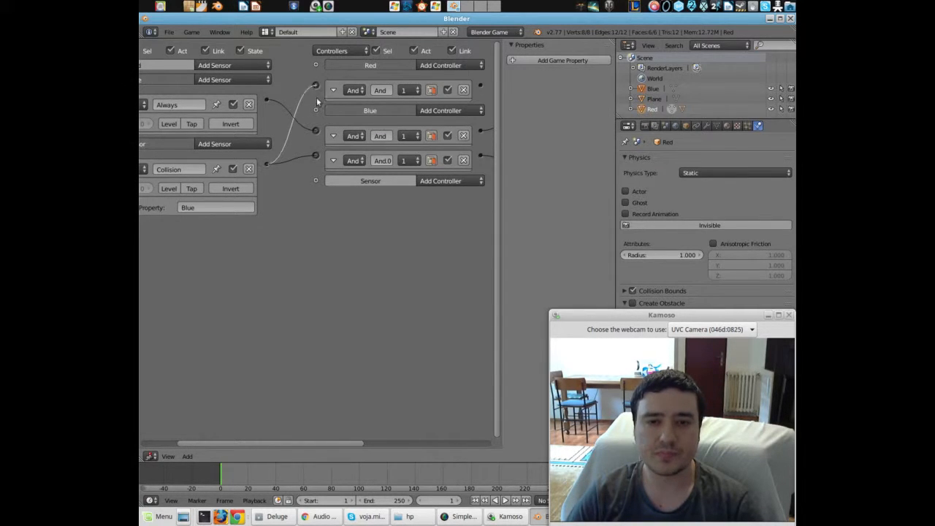
- Add an Edit Object actuator set to End Object to the Red object and link Red's And controller to it
left_click_drag(273, 438, 397, 437)
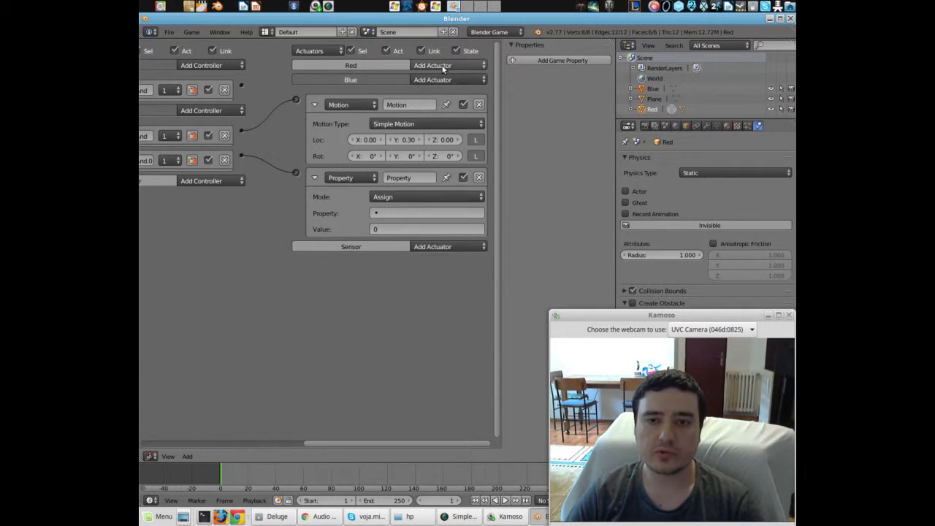
left_click(443, 67)
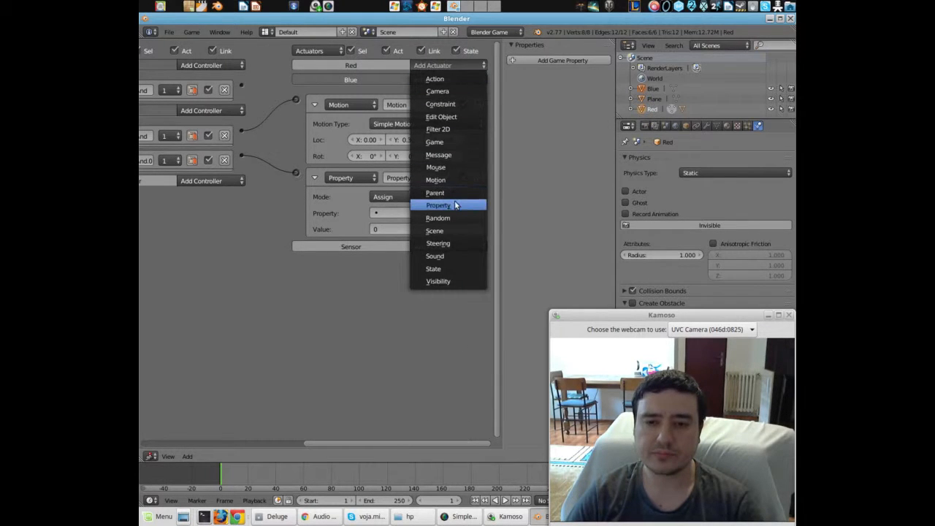
left_click(445, 117)
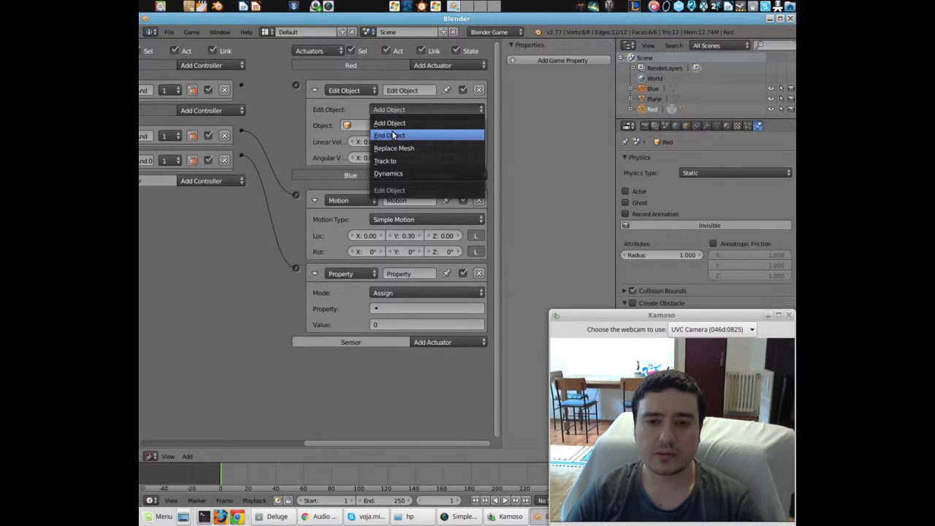
left_click(389, 135)
left_click_drag(245, 85, 296, 85)
left_click_drag(329, 444, 170, 434)
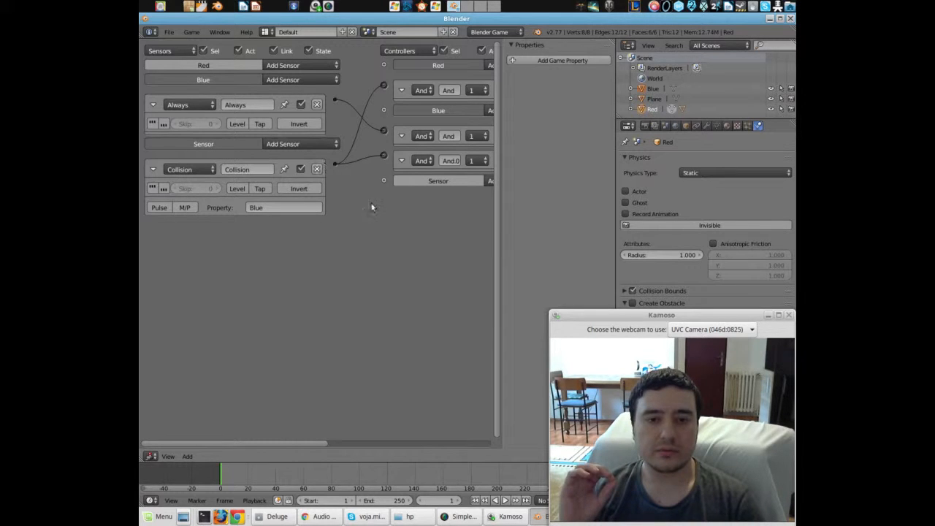
left_click_drag(254, 441, 334, 438)
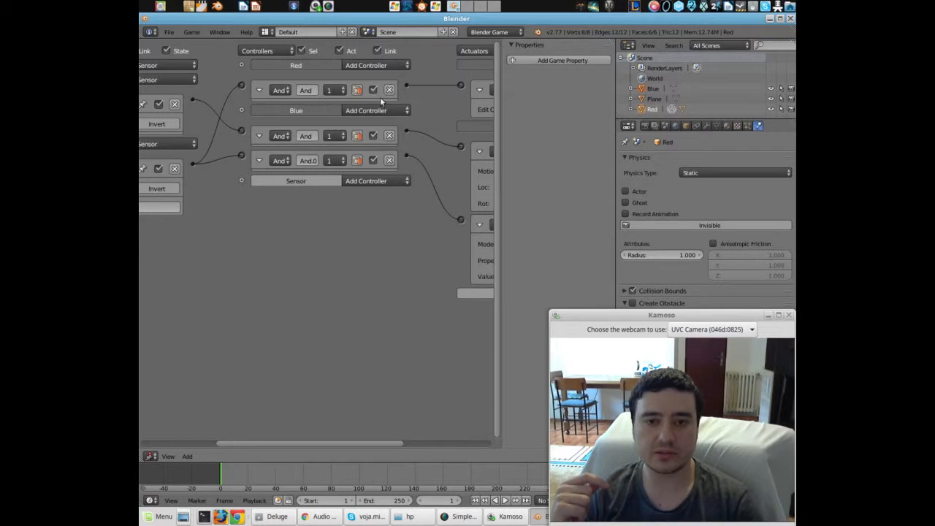
left_click_drag(334, 444, 404, 443)
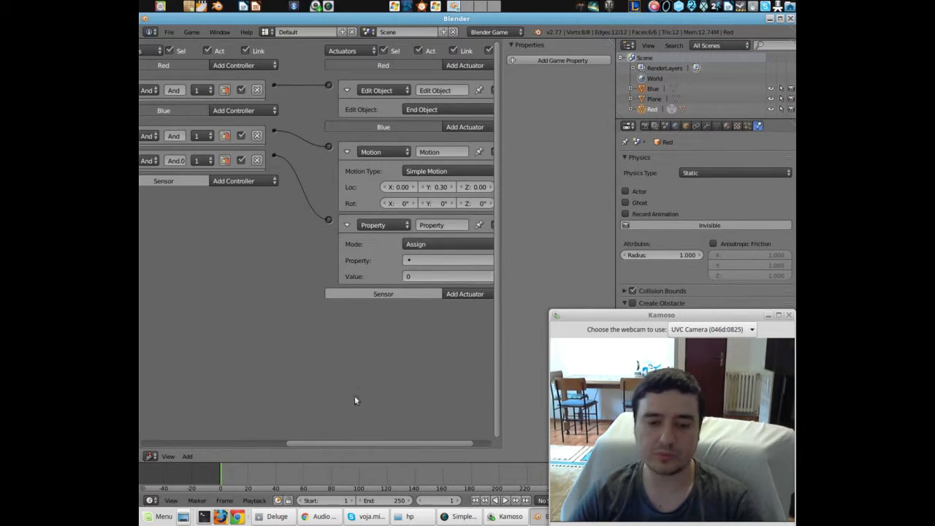
left_click_drag(339, 442, 191, 446)
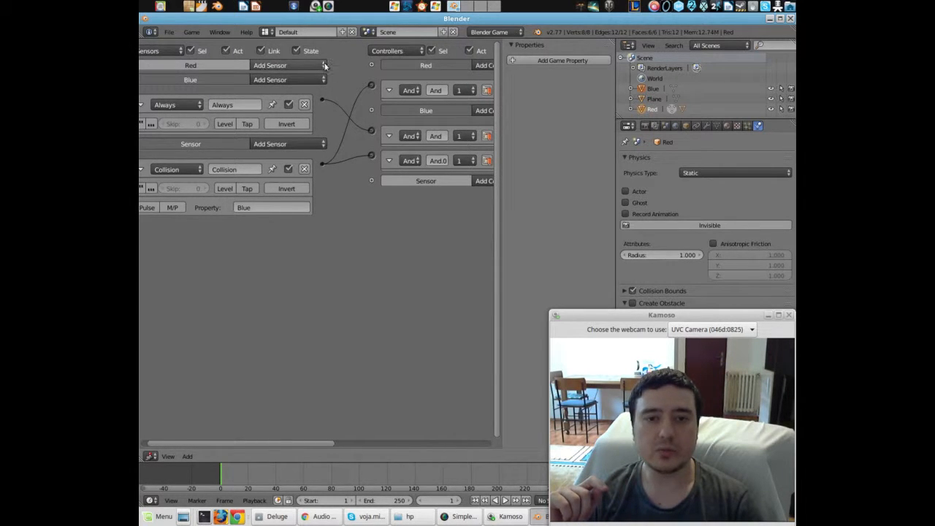
left_click_drag(277, 447, 408, 369)
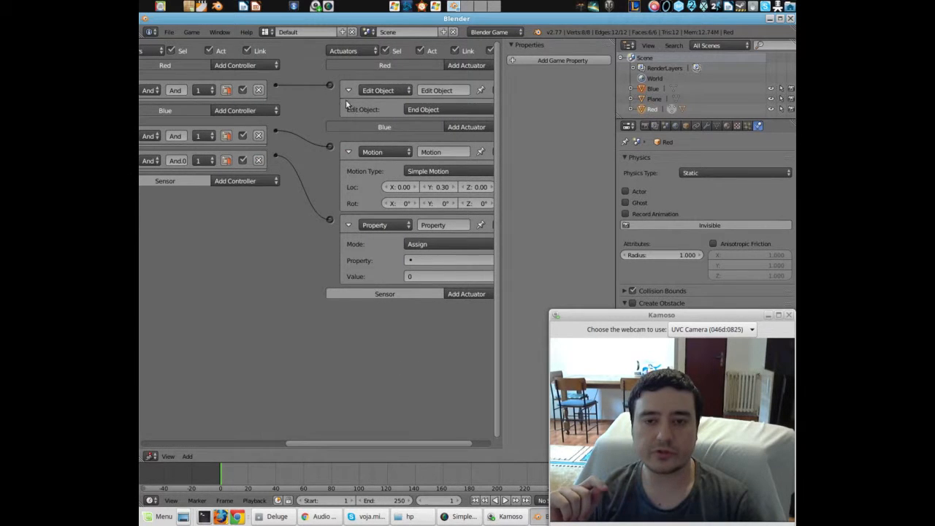
- Add an enabled Boolean game property named Blue to the Blue object
left_click(656, 90)
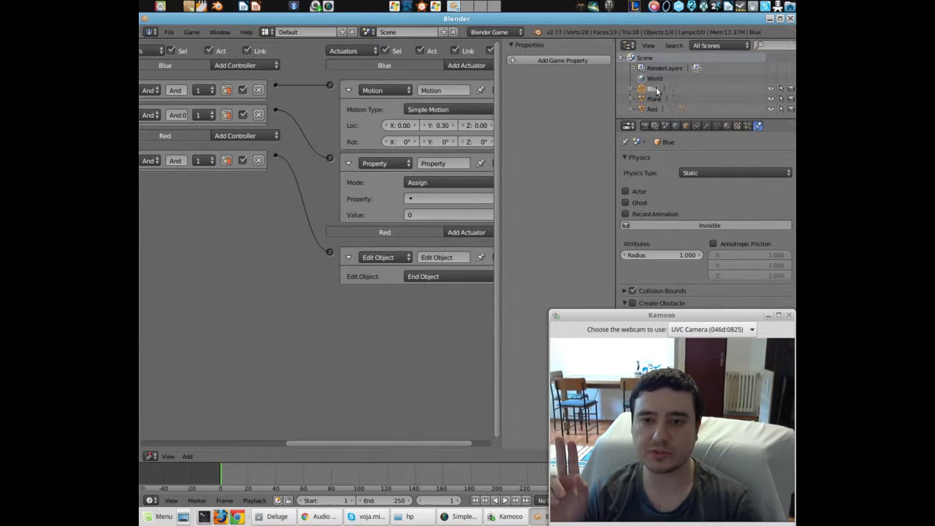
left_click(567, 60)
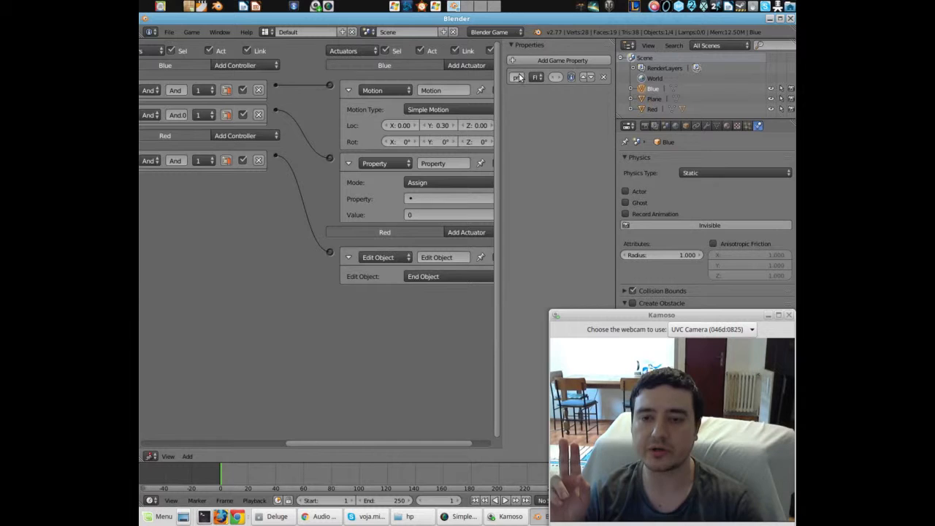
left_click_drag(504, 77, 441, 77)
left_click(458, 77)
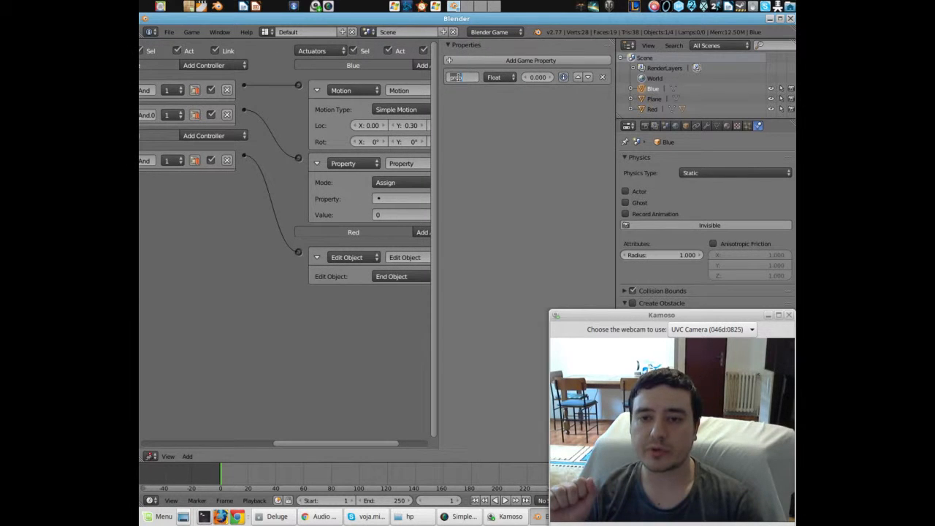
type("Blue")
key("Return")
left_click(503, 77)
left_click(506, 91)
left_click(549, 77)
- Add an Integer game property named Motion with a value of 1 to the Blue object
left_click(542, 60)
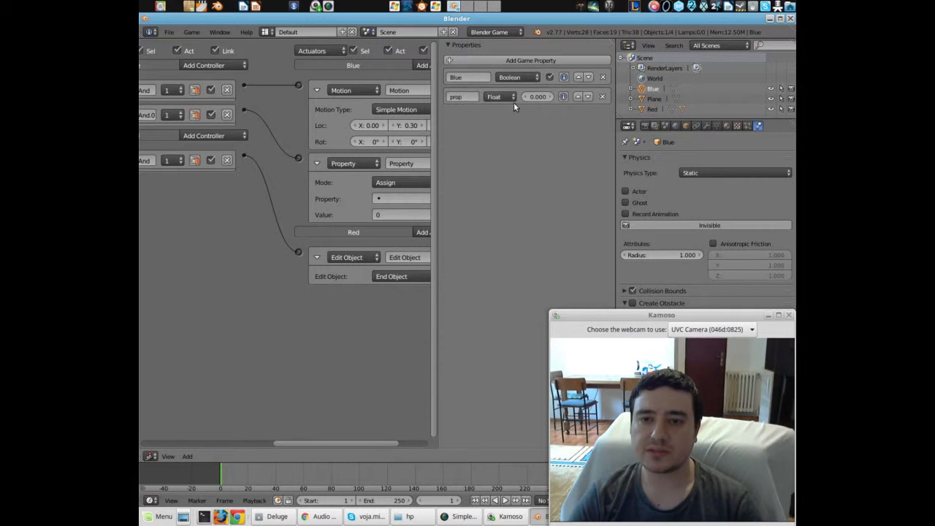
left_click(463, 96)
type("Motion")
key("Return")
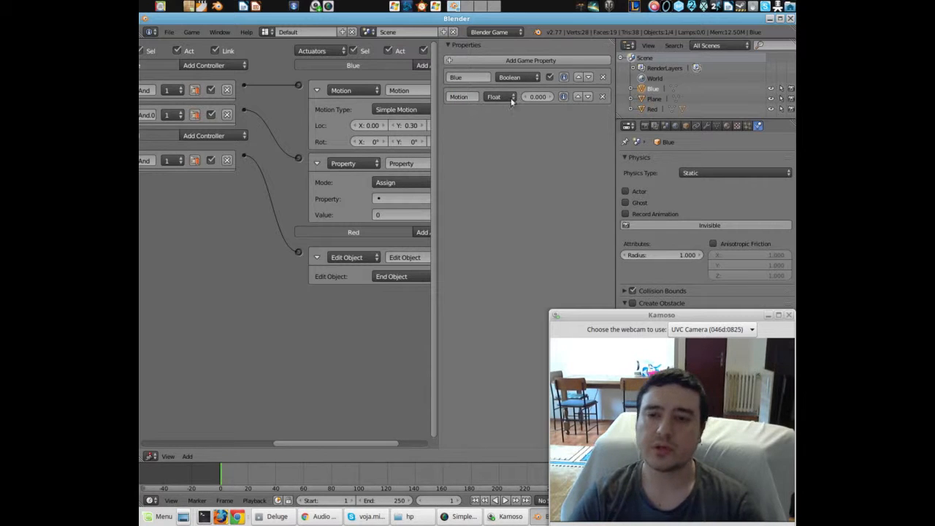
left_click(500, 97)
left_click(503, 120)
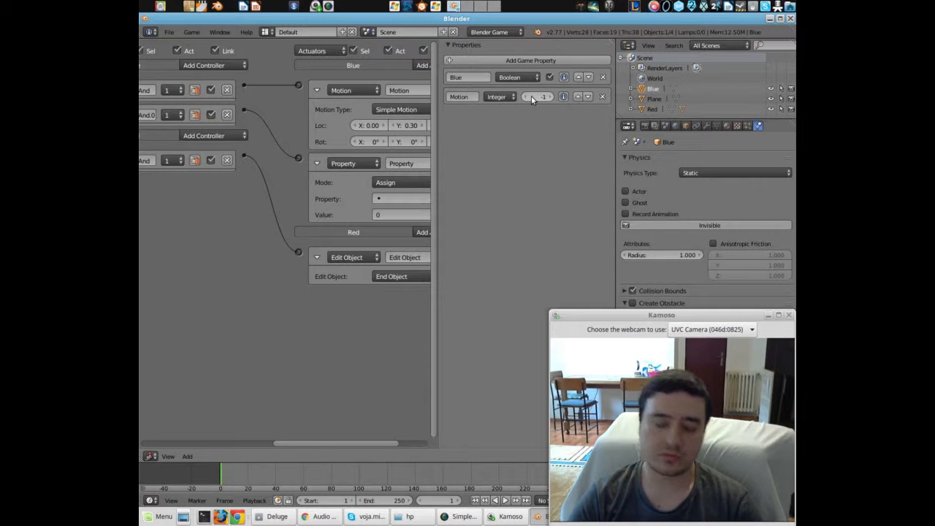
left_click(529, 97)
key("Return")
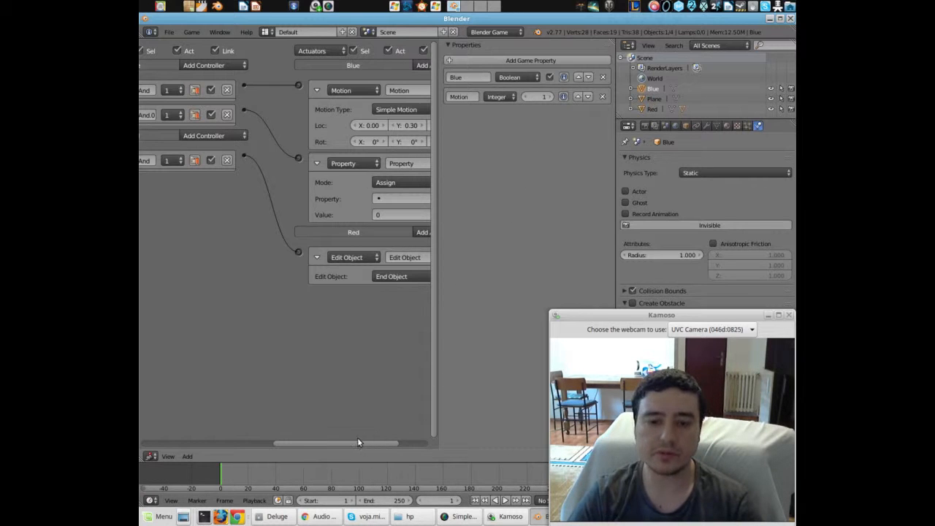
- Add a Property sensor to the Blue object
left_click_drag(357, 442, 198, 447)
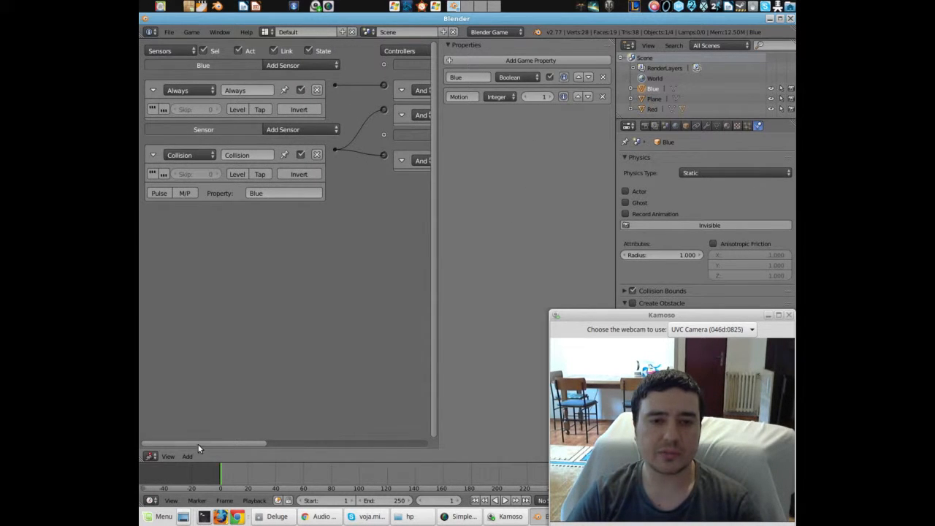
left_click(327, 66)
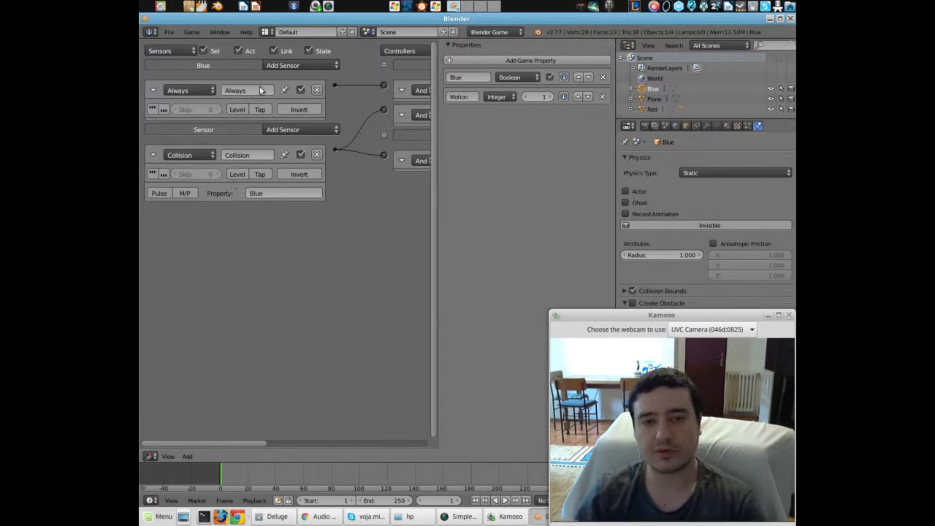
left_click(285, 65)
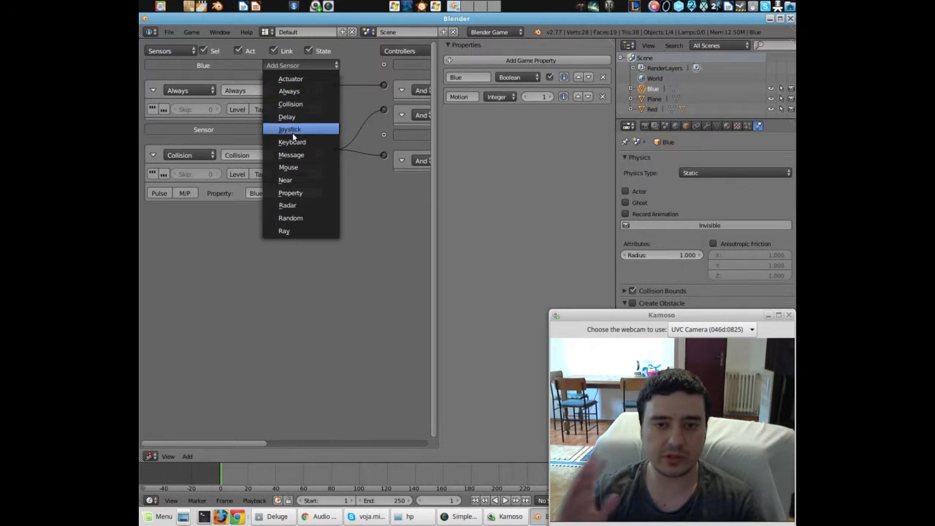
left_click(292, 65)
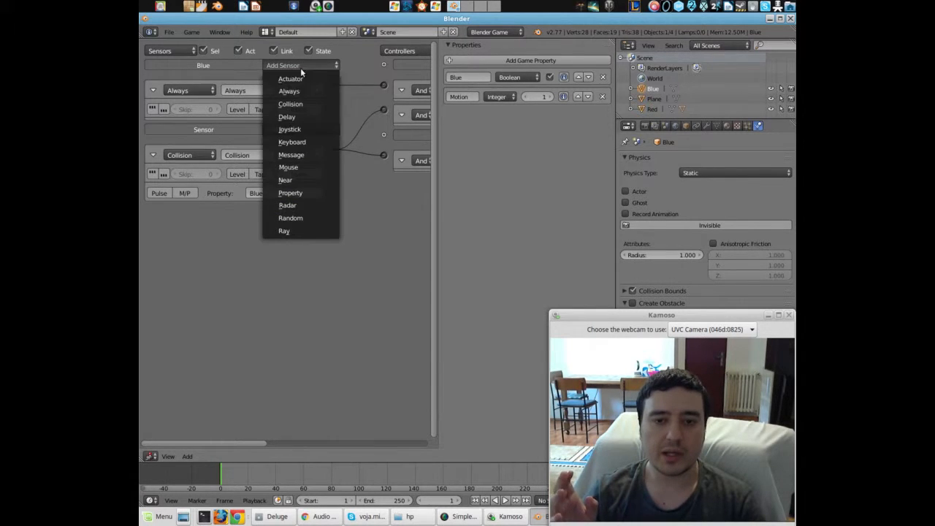
left_click(303, 193)
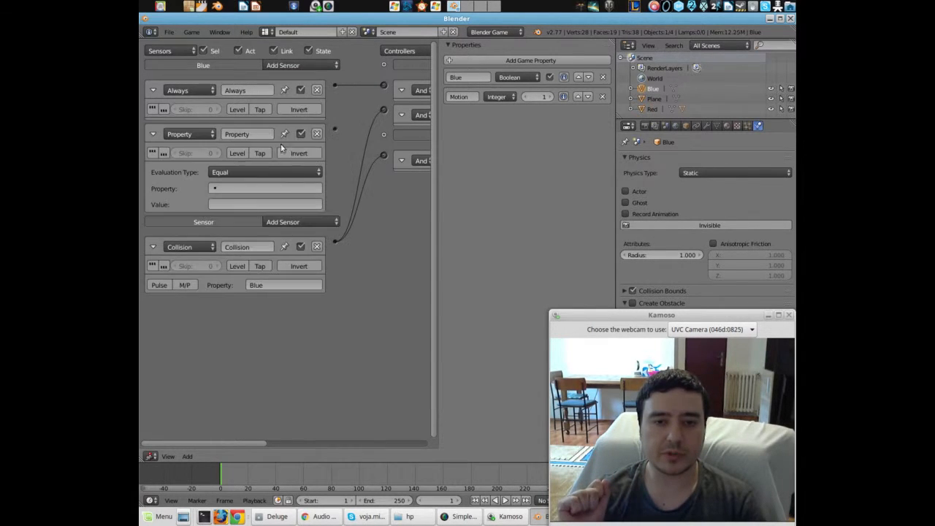
- Set Blue's Property sensor to check that Motion equals 1 and link it to the And controller driving the Motion actuator
left_click(238, 184)
left_click(235, 206)
left_click(235, 205)
type("1")
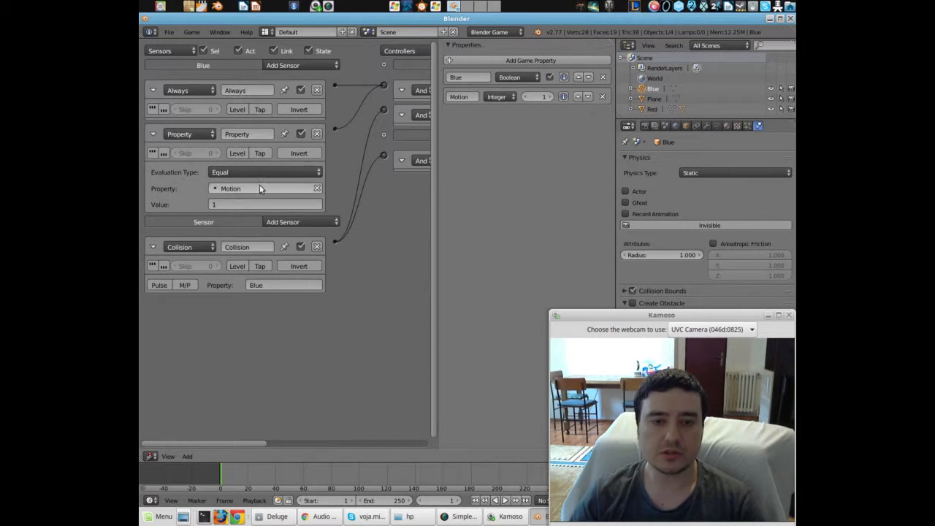
- Choose Motion as the property that Blue's Property actuator assigns
left_click_drag(234, 443, 400, 427)
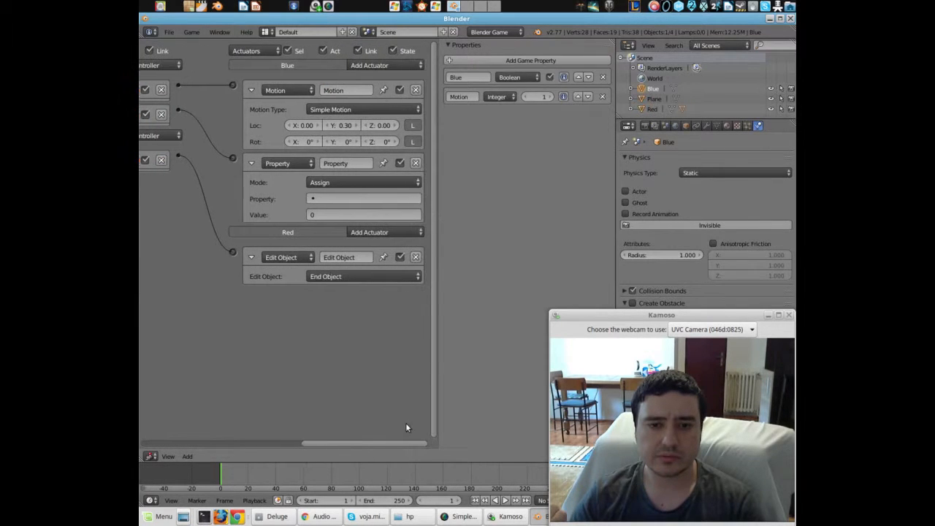
left_click(332, 199)
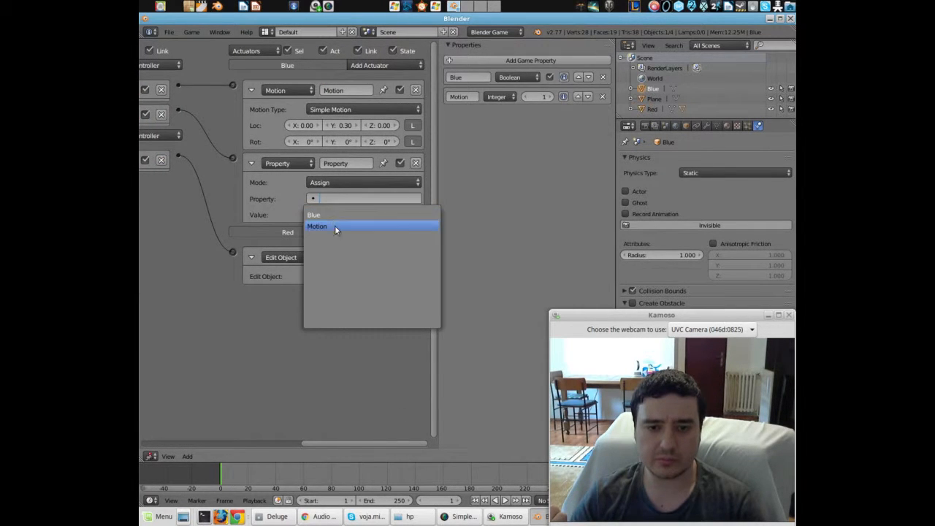
left_click(322, 226)
left_click_drag(335, 441, 424, 394)
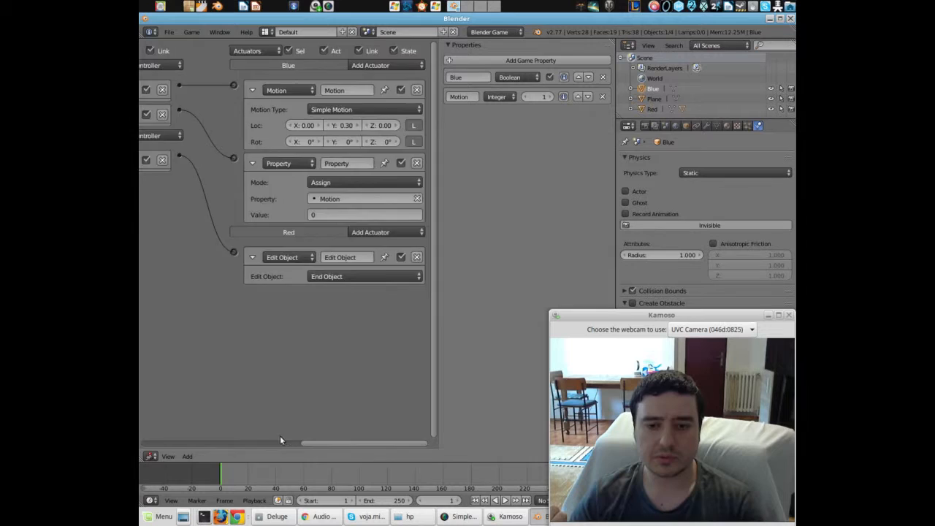
- Switch the logic area to the 3D View, run the game to test the blue cube's collision behaviour, and stop it
left_click_drag(344, 443, 138, 415)
left_click(152, 455)
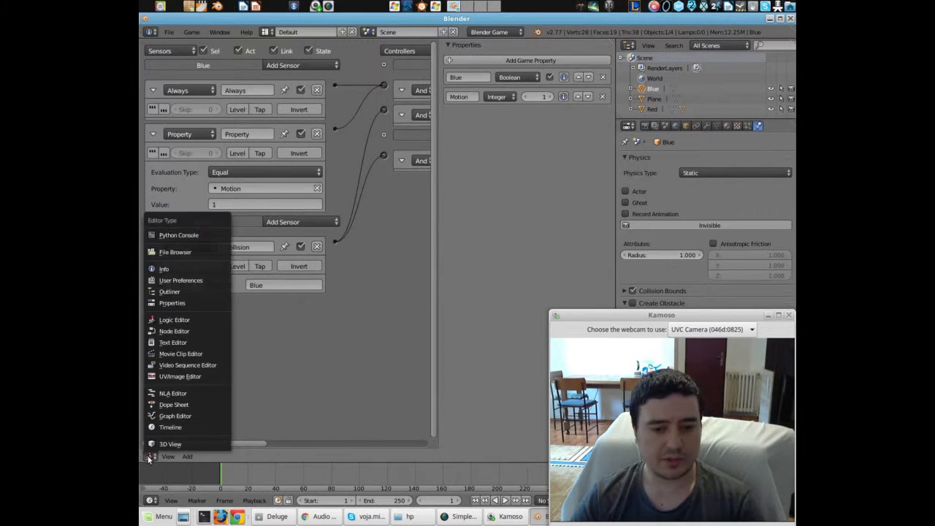
left_click(163, 444)
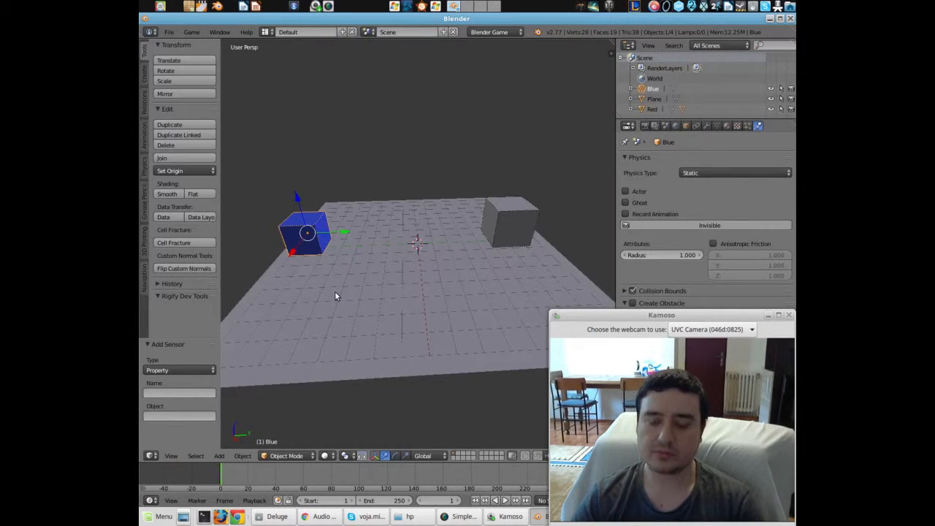
key("p")
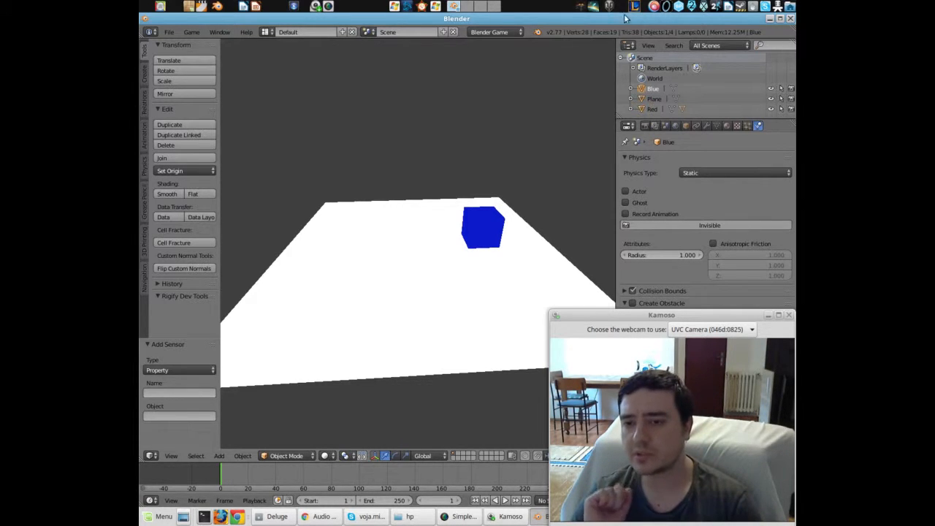
key("Escape")
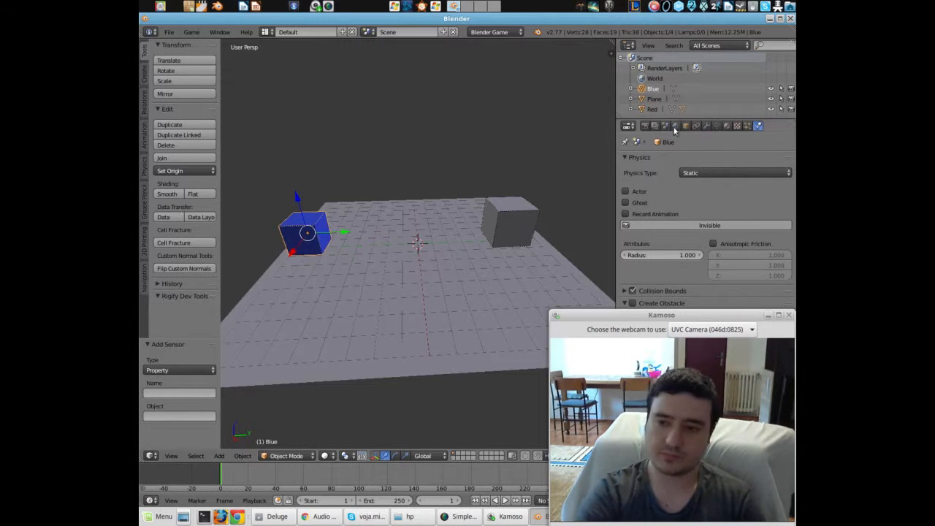
- Open the physics type choices for the Blue object
left_click(689, 173)
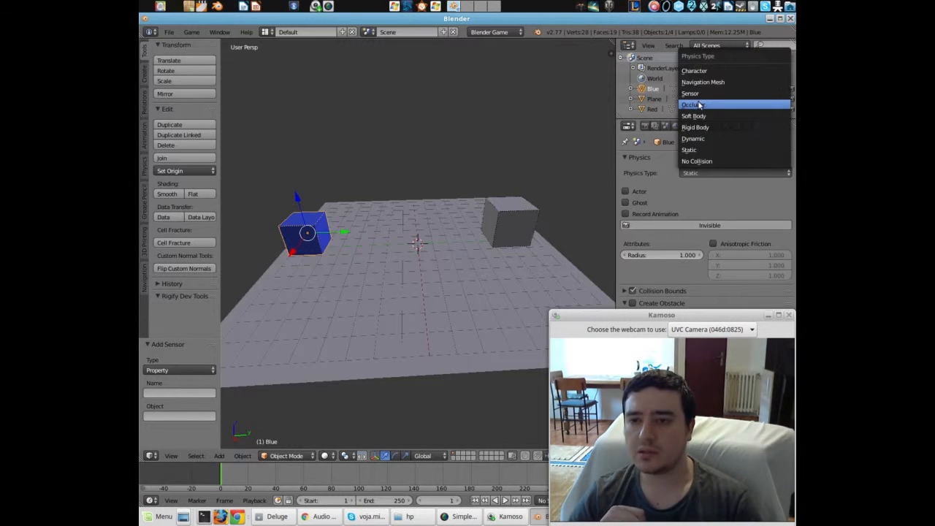